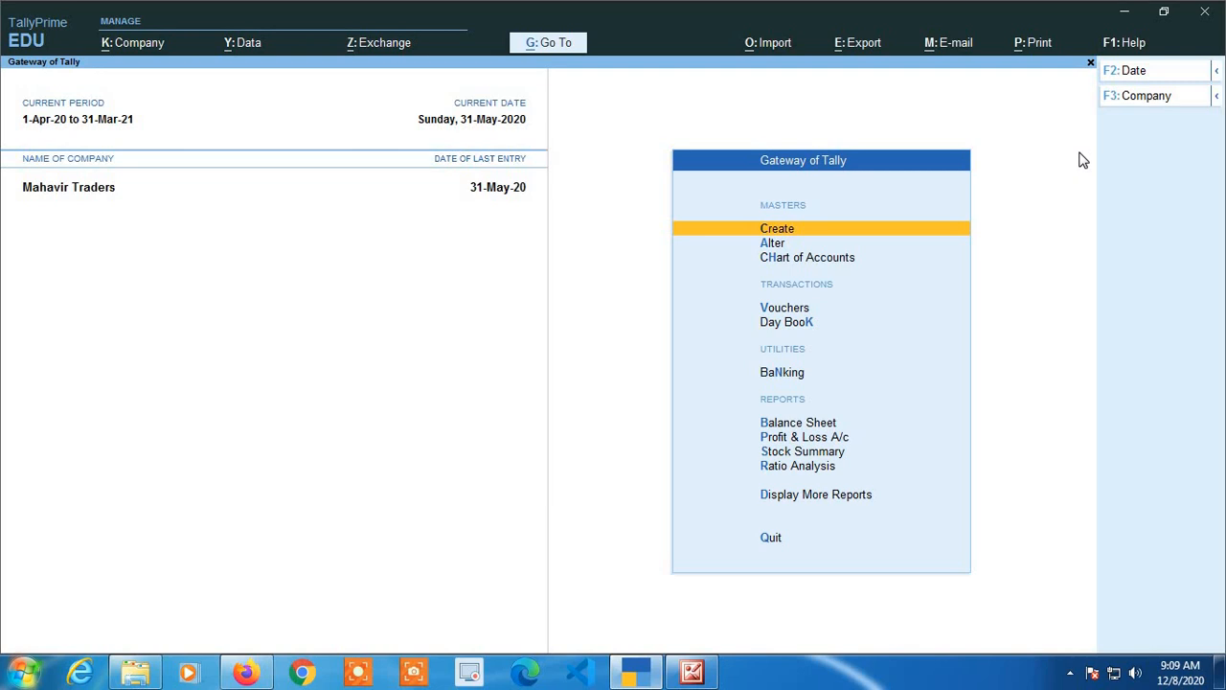
Start creating a new ledger master from the master creation list.
key("Return")
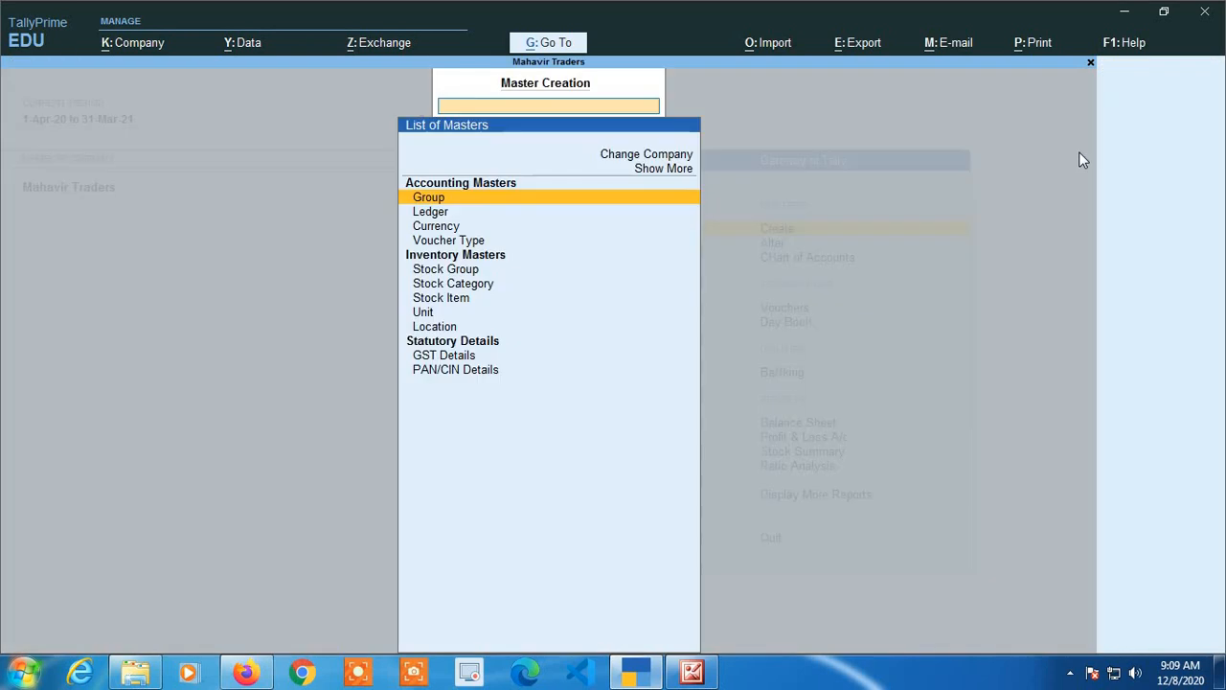
key("Down")
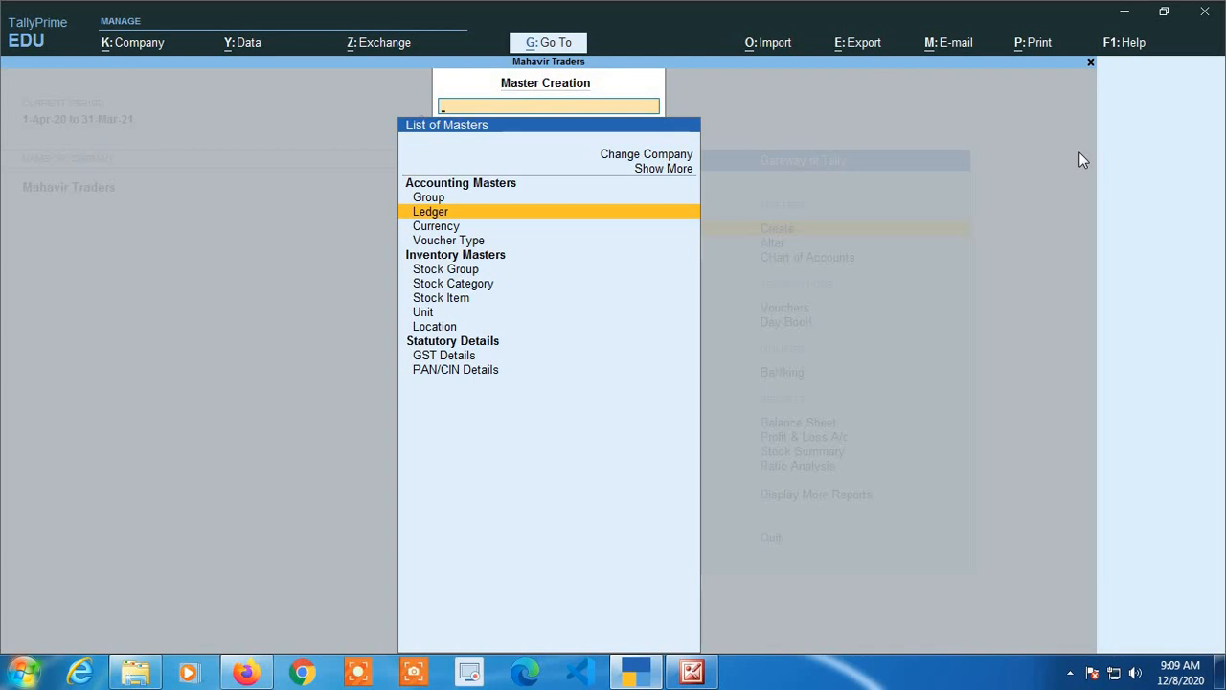
key("Return")
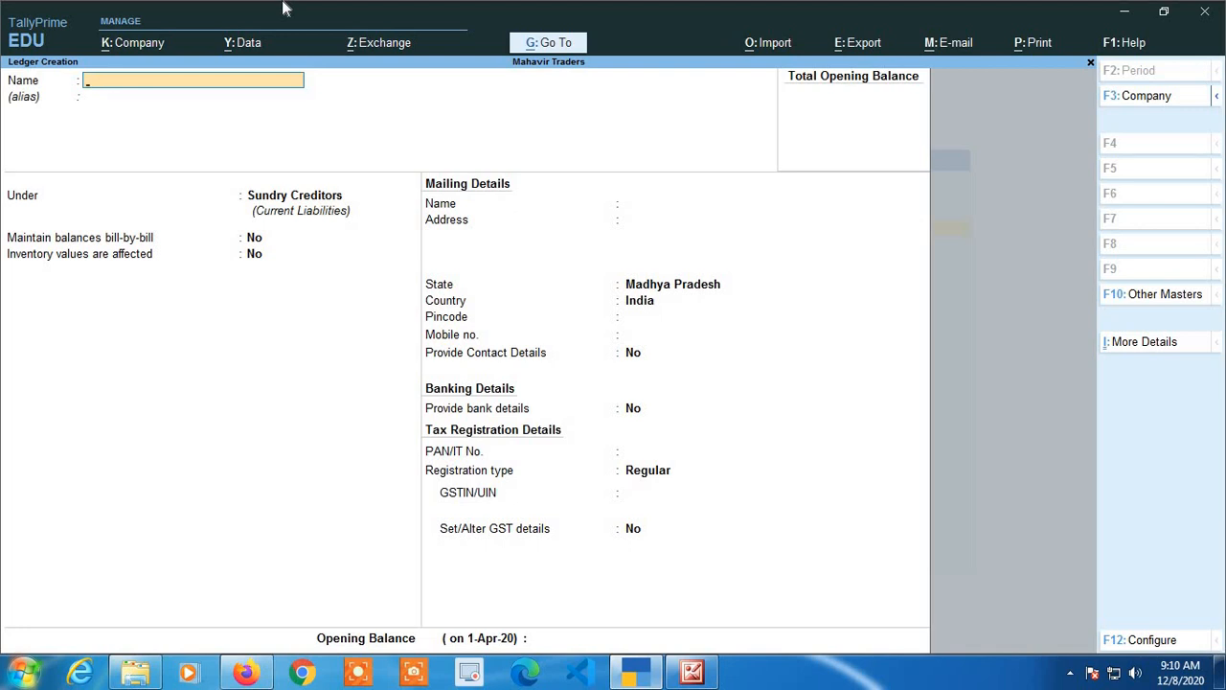
Name the new ledger SBI BANK CURRENT ACCOUNT.
type("SBI BANK CURREN")
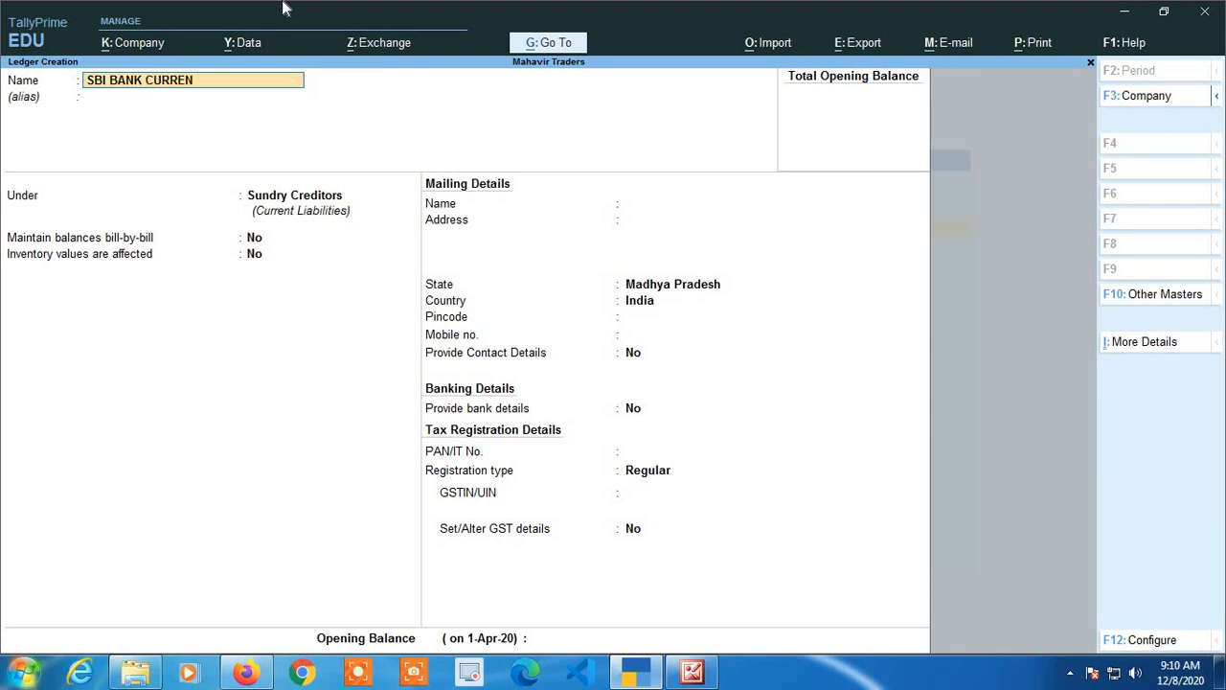
type("T ACCOUNT")
key("Return")
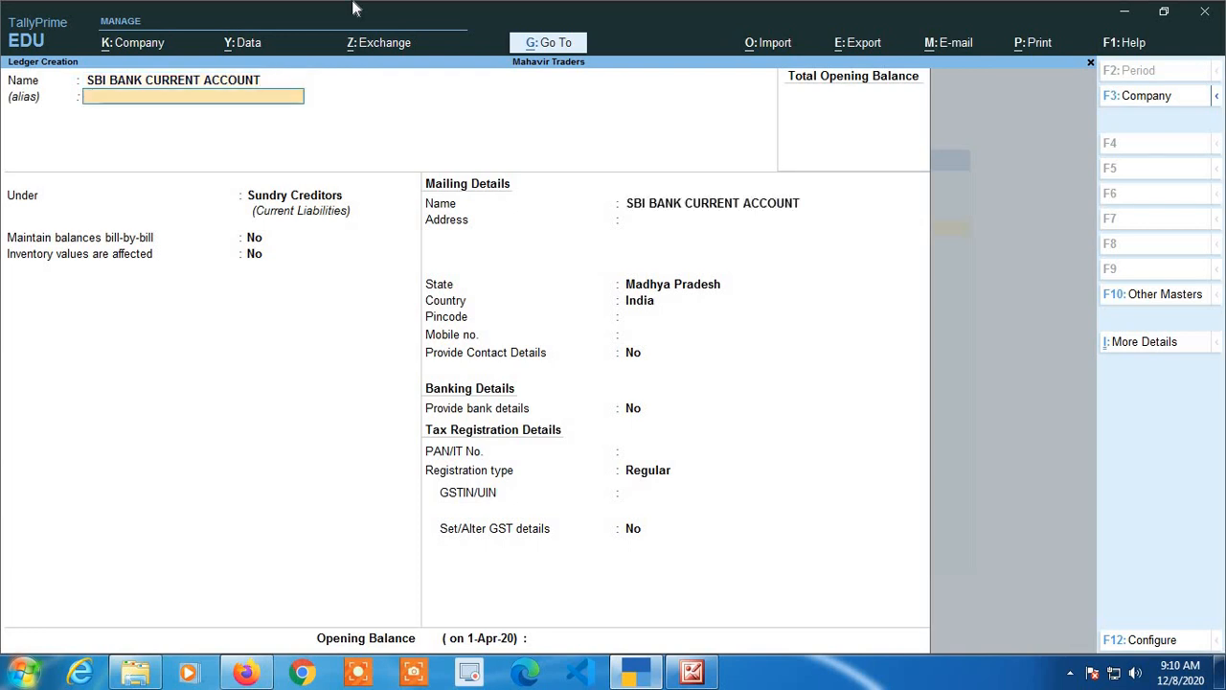
Place the ledger under the Bank Accounts group.
key("Return")
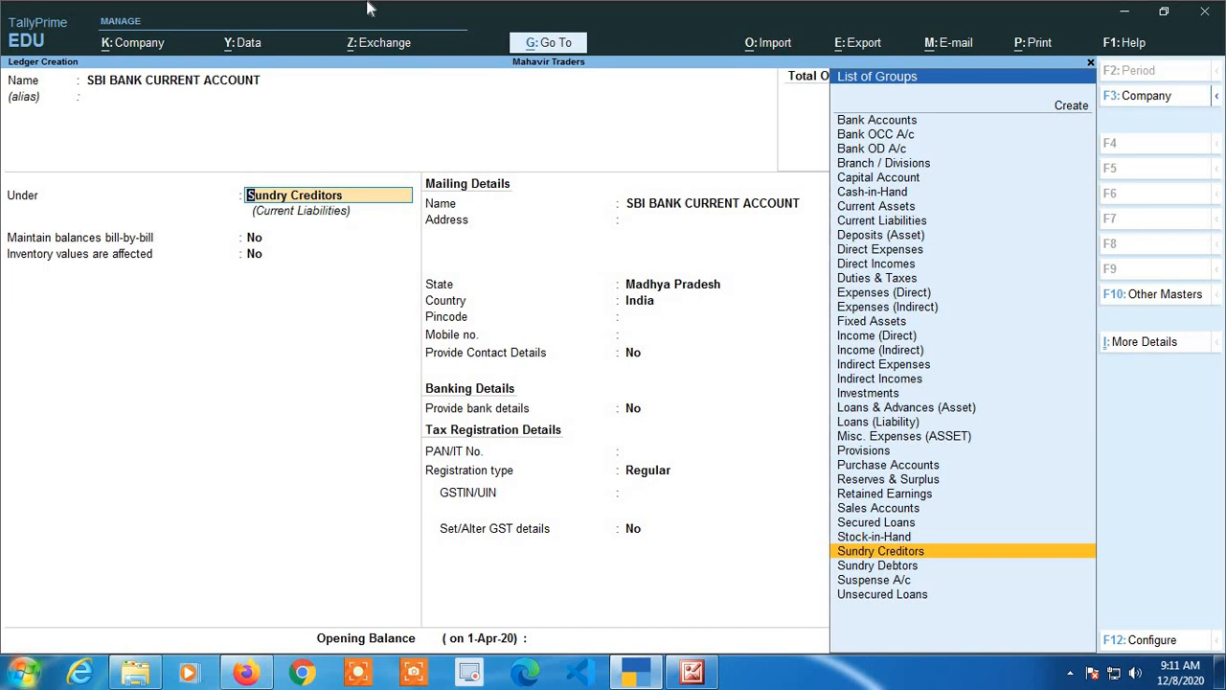
key("BackSpace")
key("BackSpace")
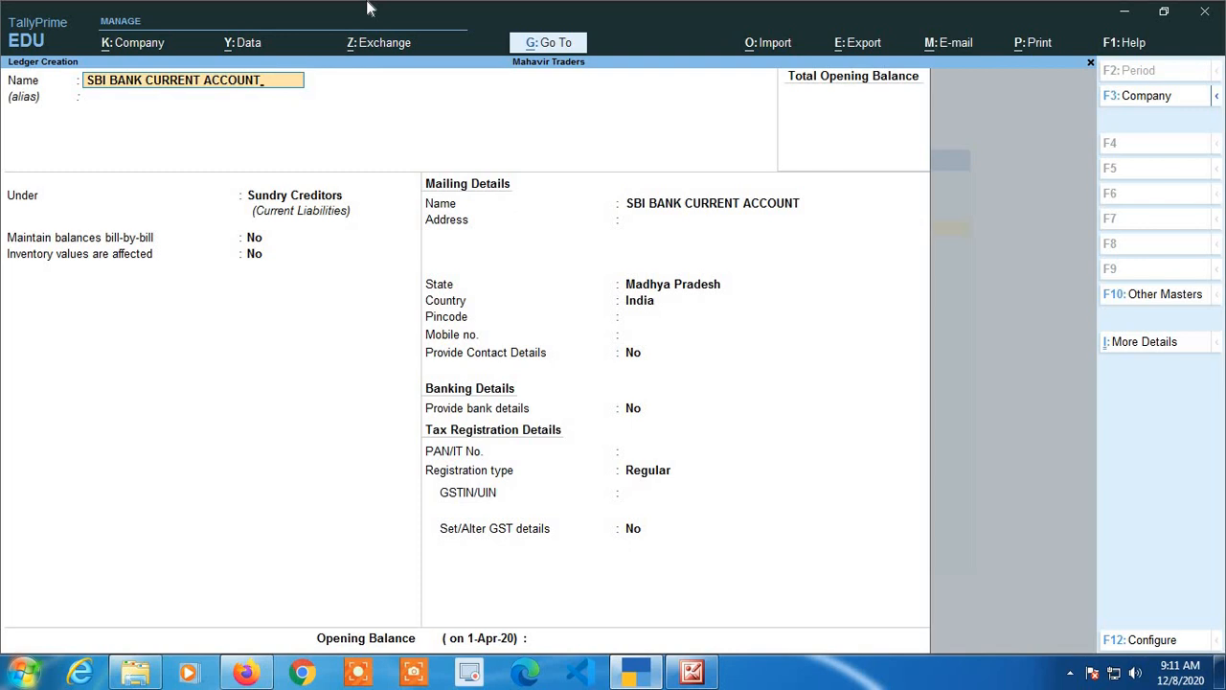
key("Return")
key("Return")
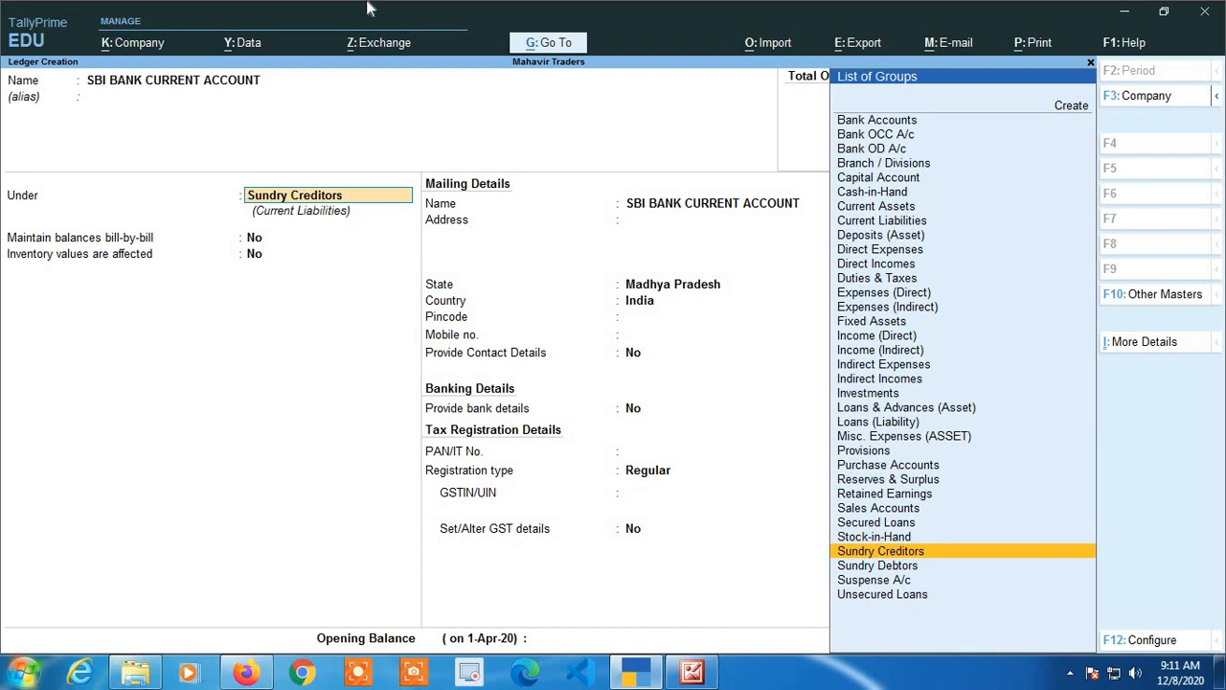
type("BAN")
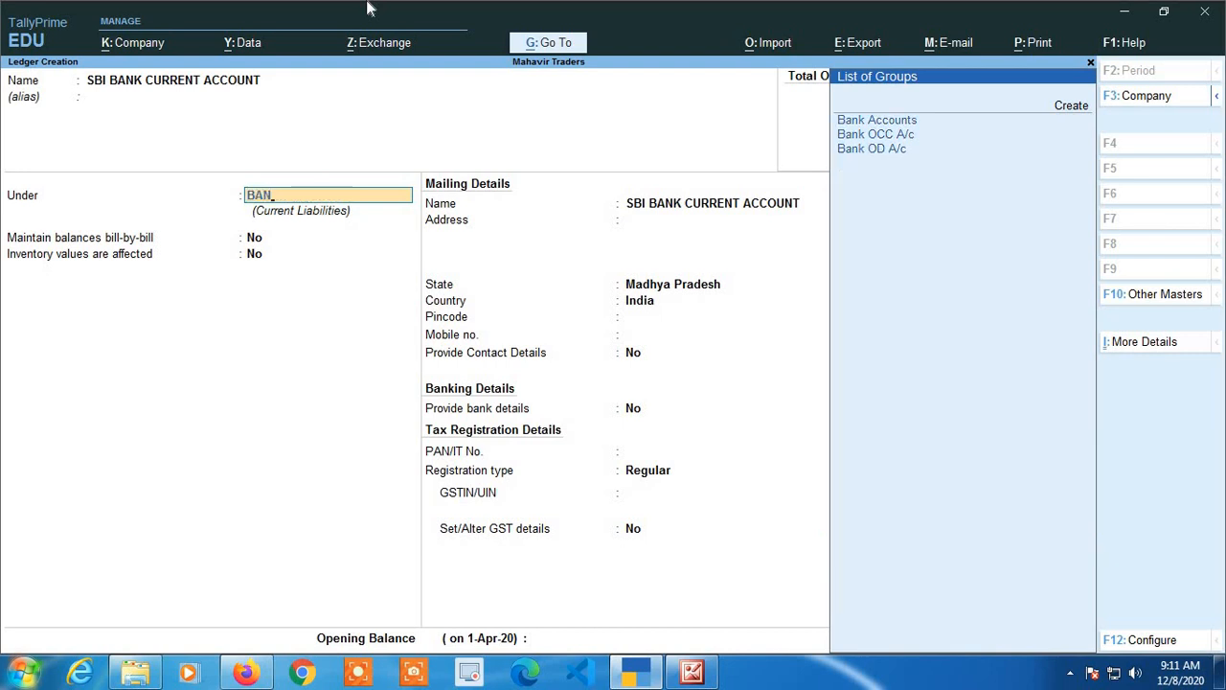
type("K")
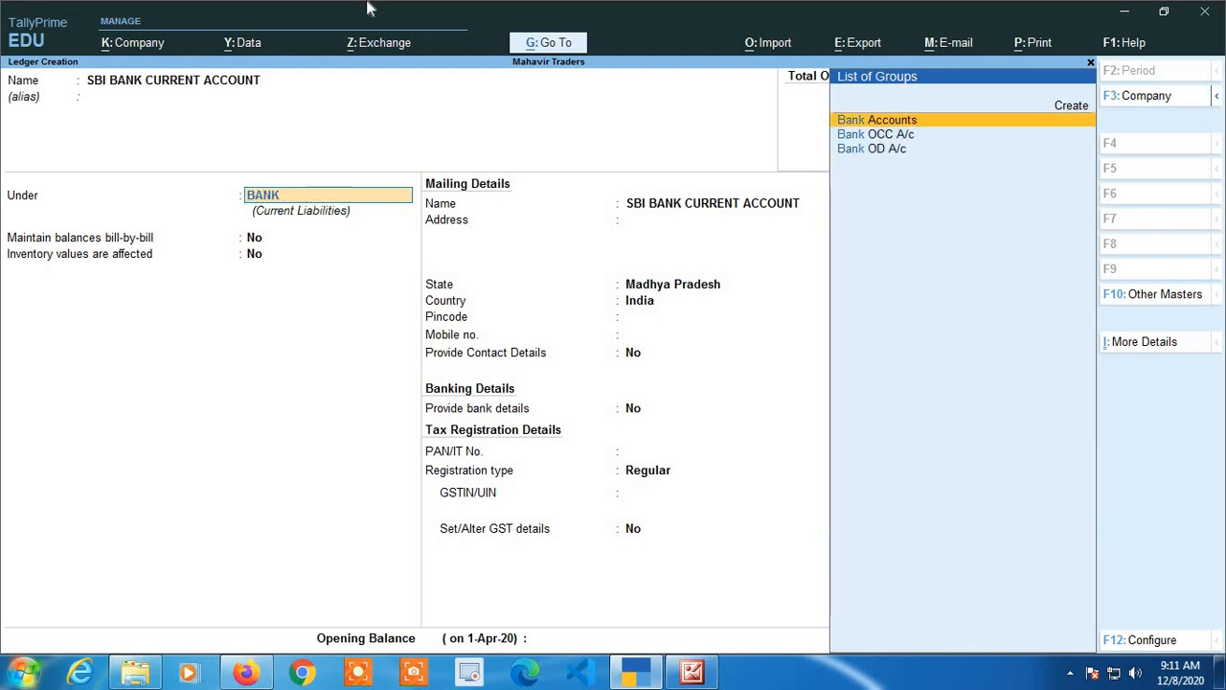
key("Return")
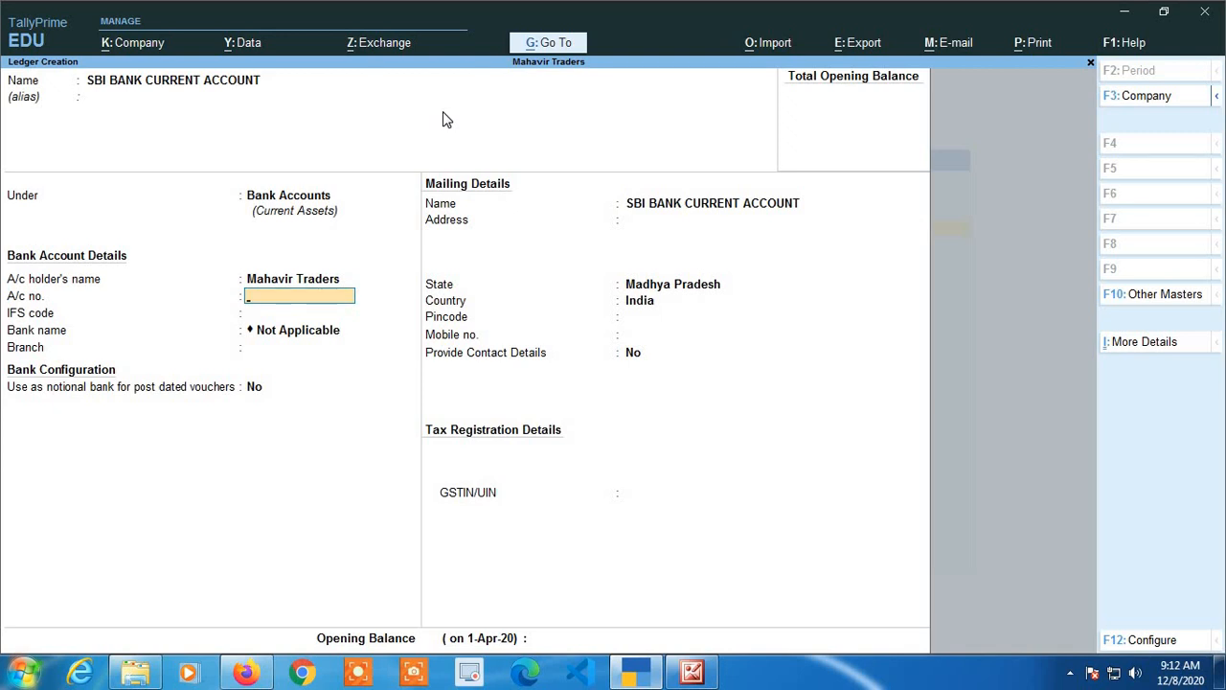
Enter the bank account number and set the IFS code to SBIN0010988.
type("12345678901")
key("Return")
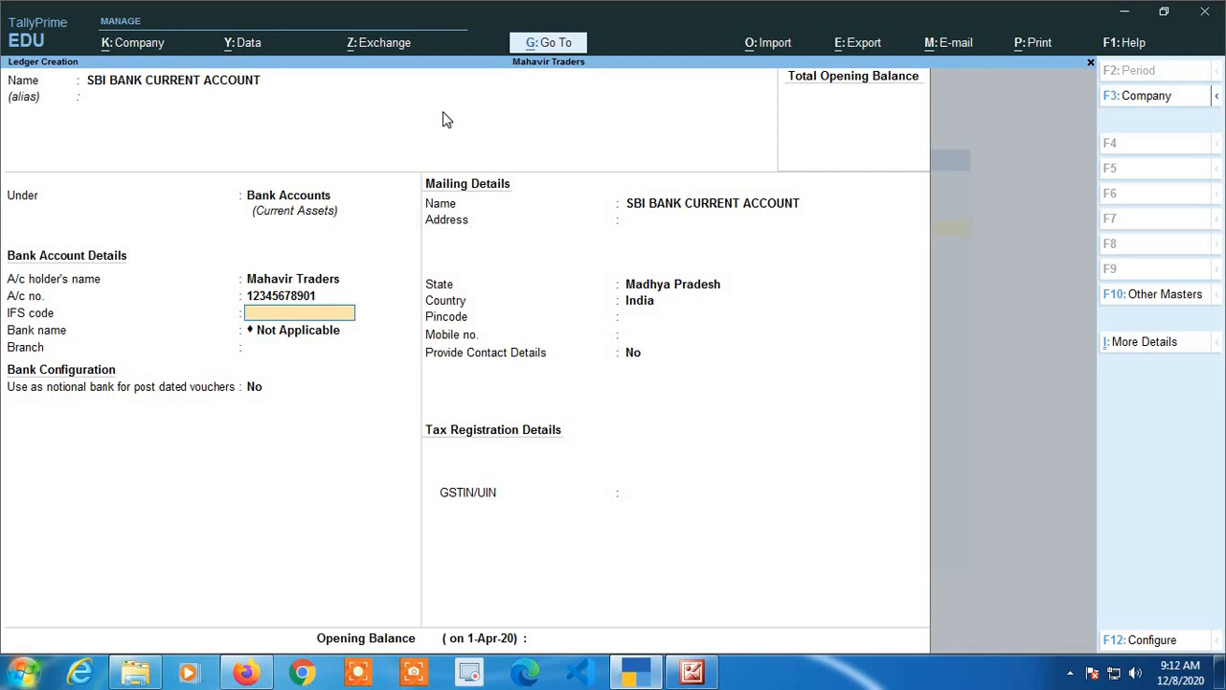
type("SBIN0010988")
key("Return")
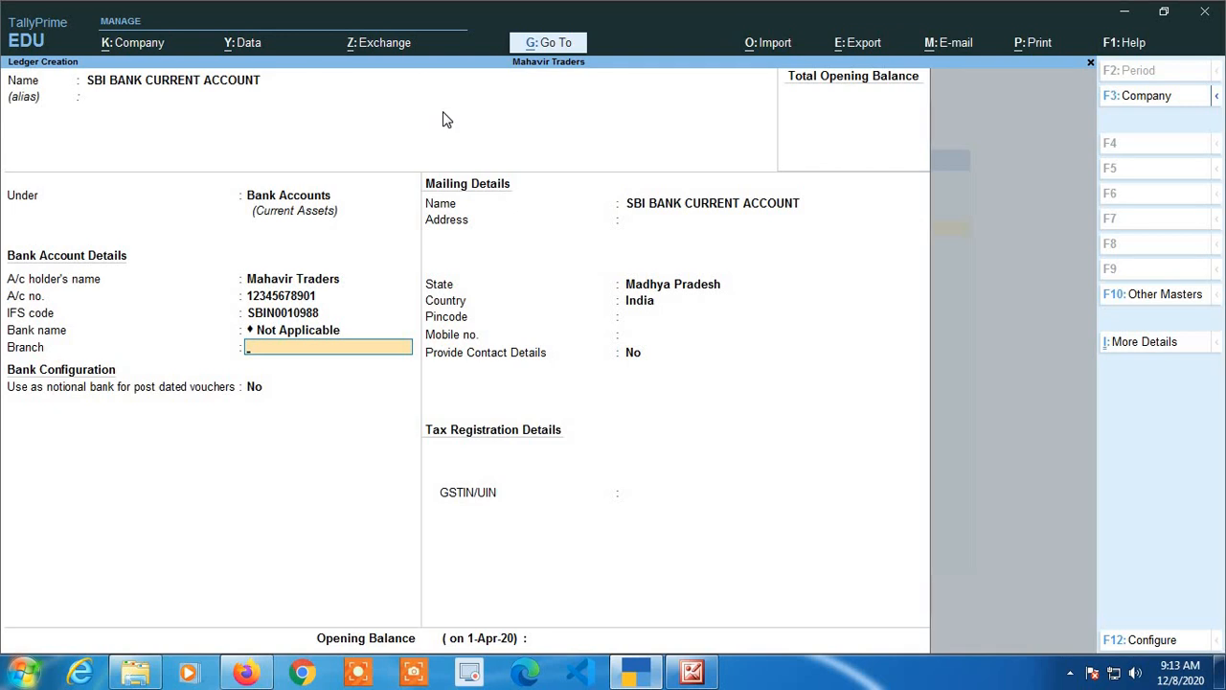
Set the bank branch to ETAWAH ROAD.
key("BackSpace")
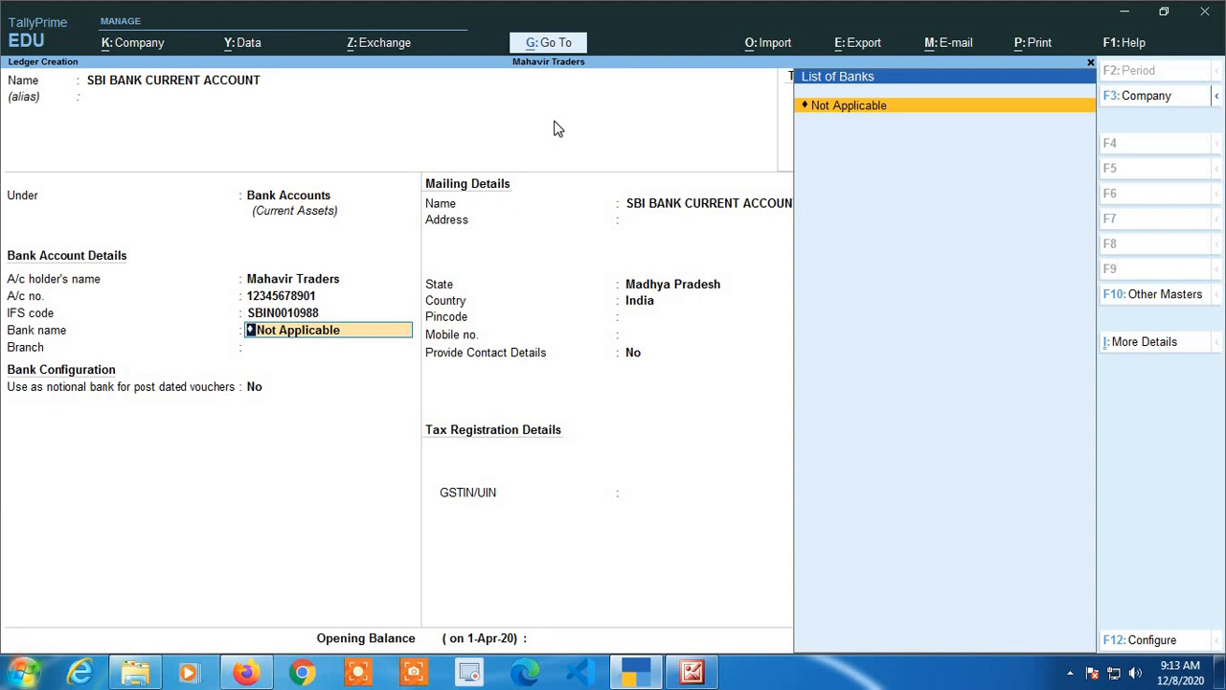
key("Return")
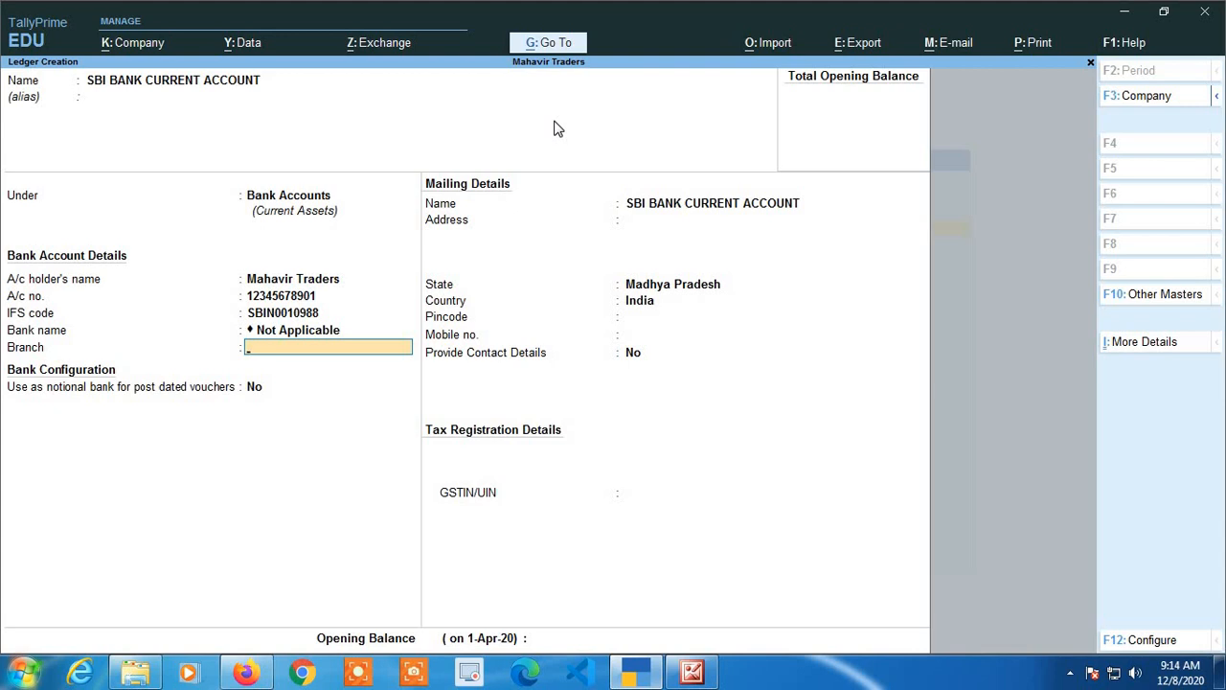
type("ETAWAH ROAD")
key("Return")
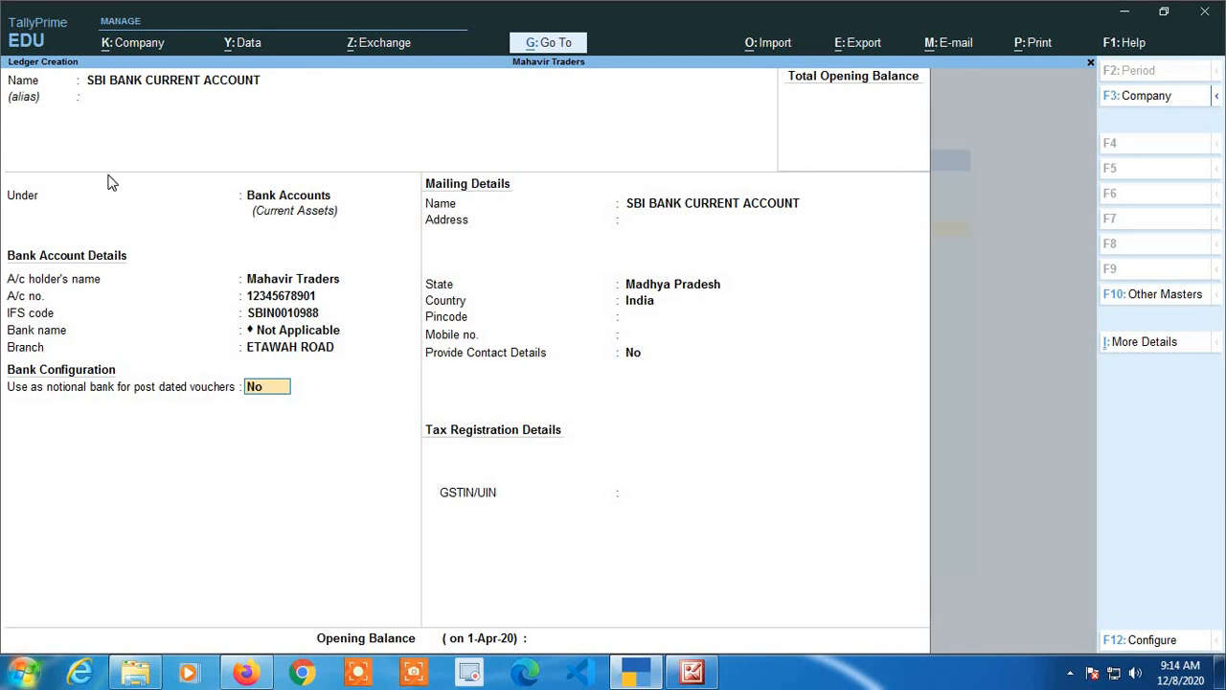
Move past the mailing fields and set Provide Contact Details to Yes.
key("Return")
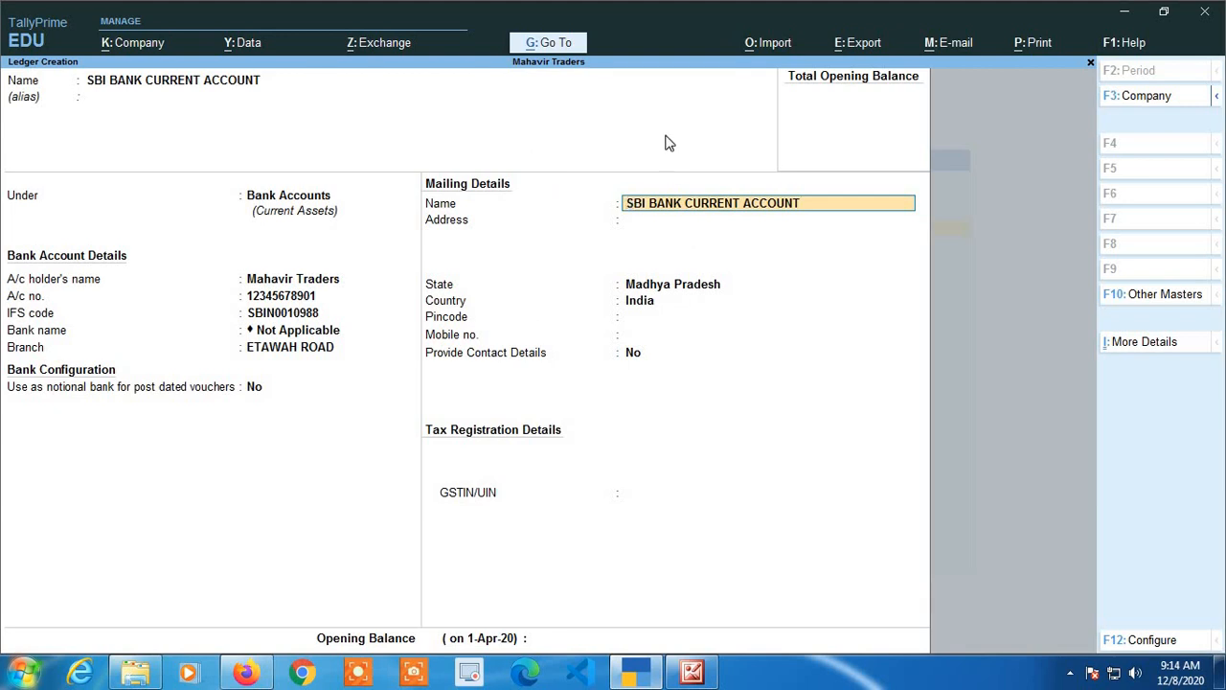
key("Return")
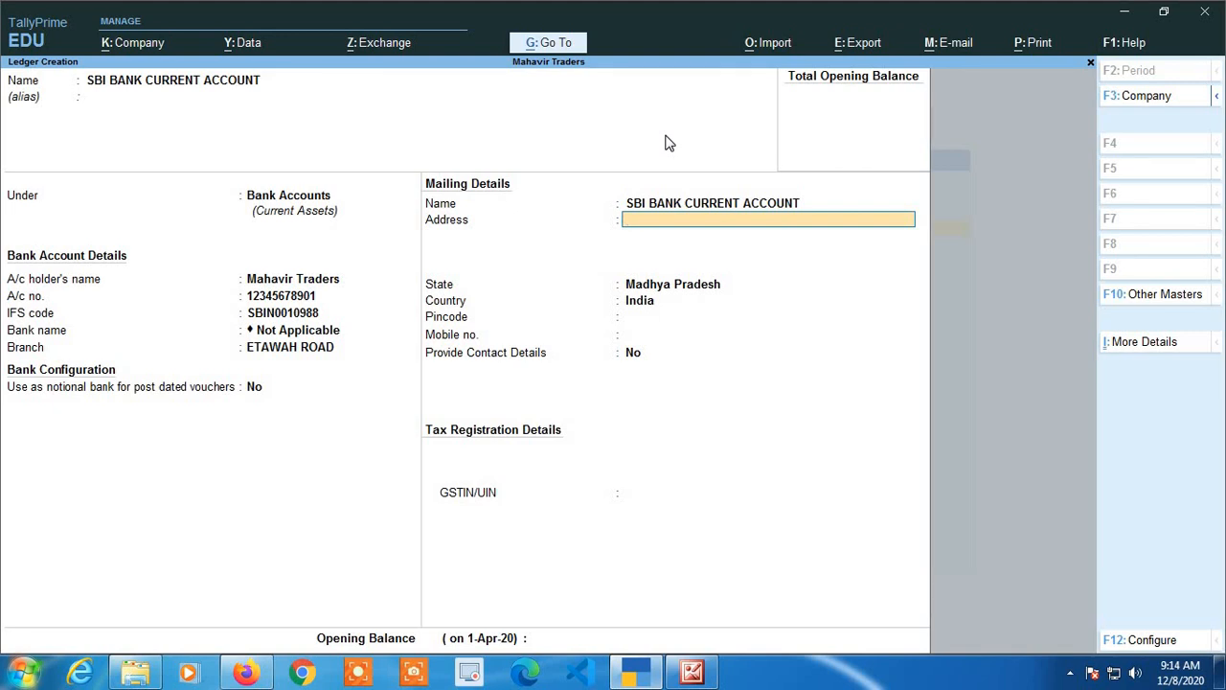
key("Return")
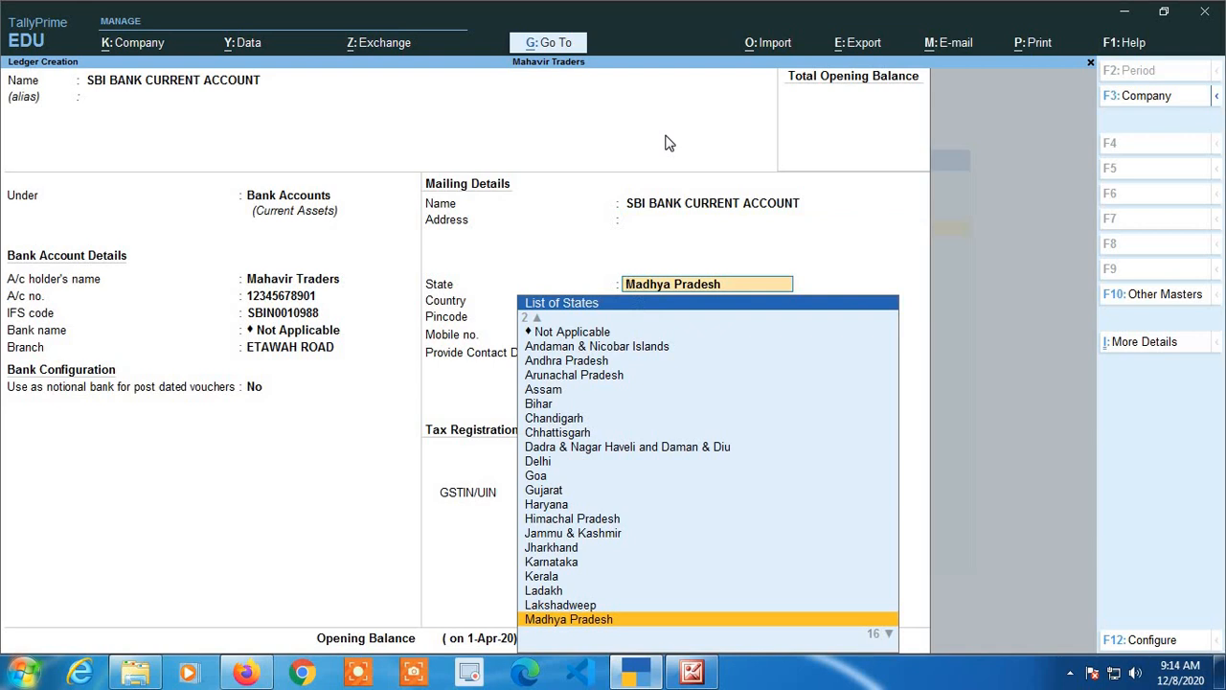
key("Return")
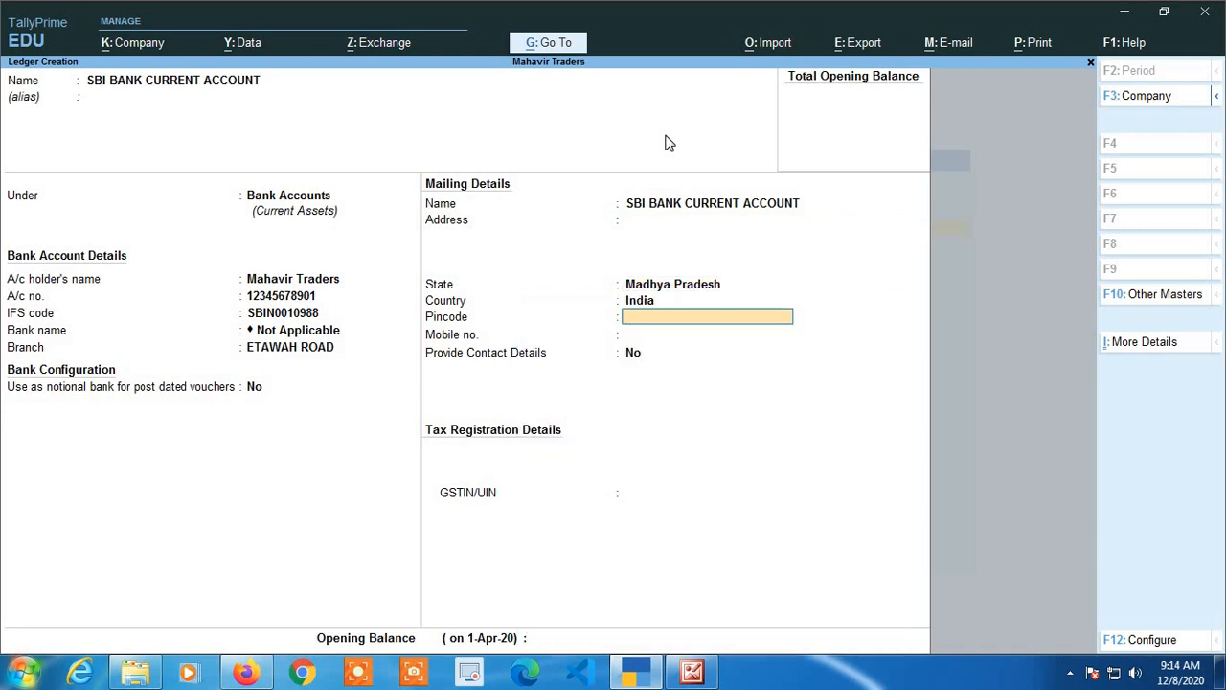
key("Return")
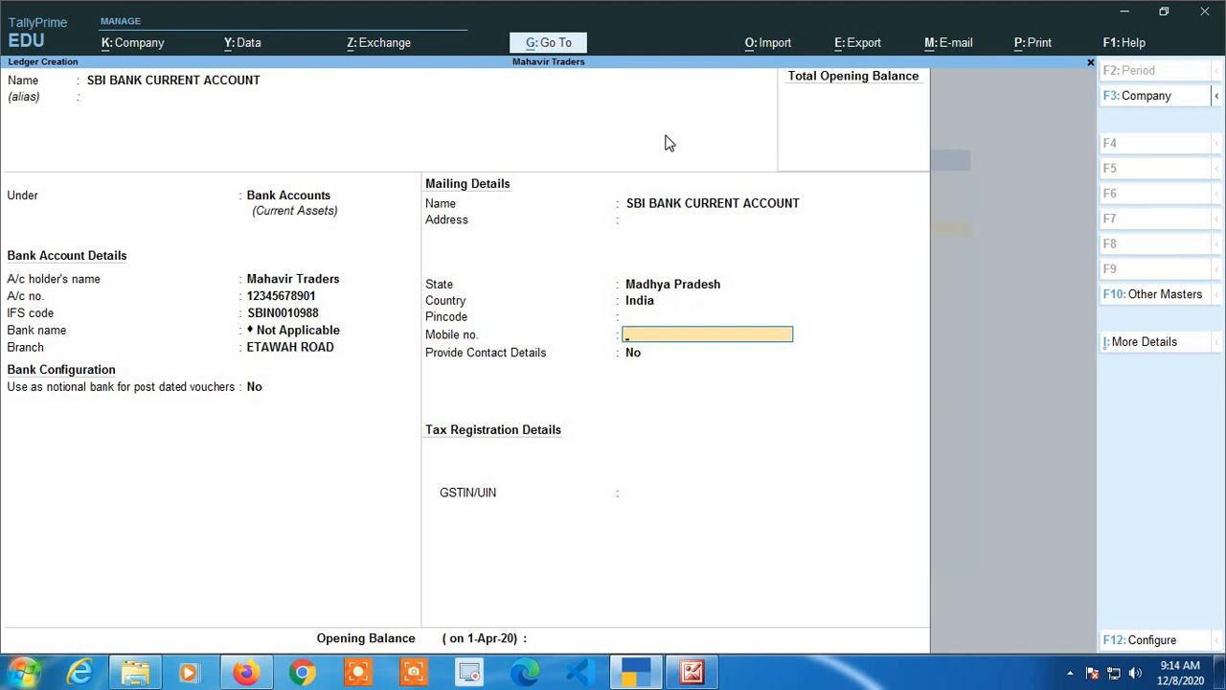
key("Return")
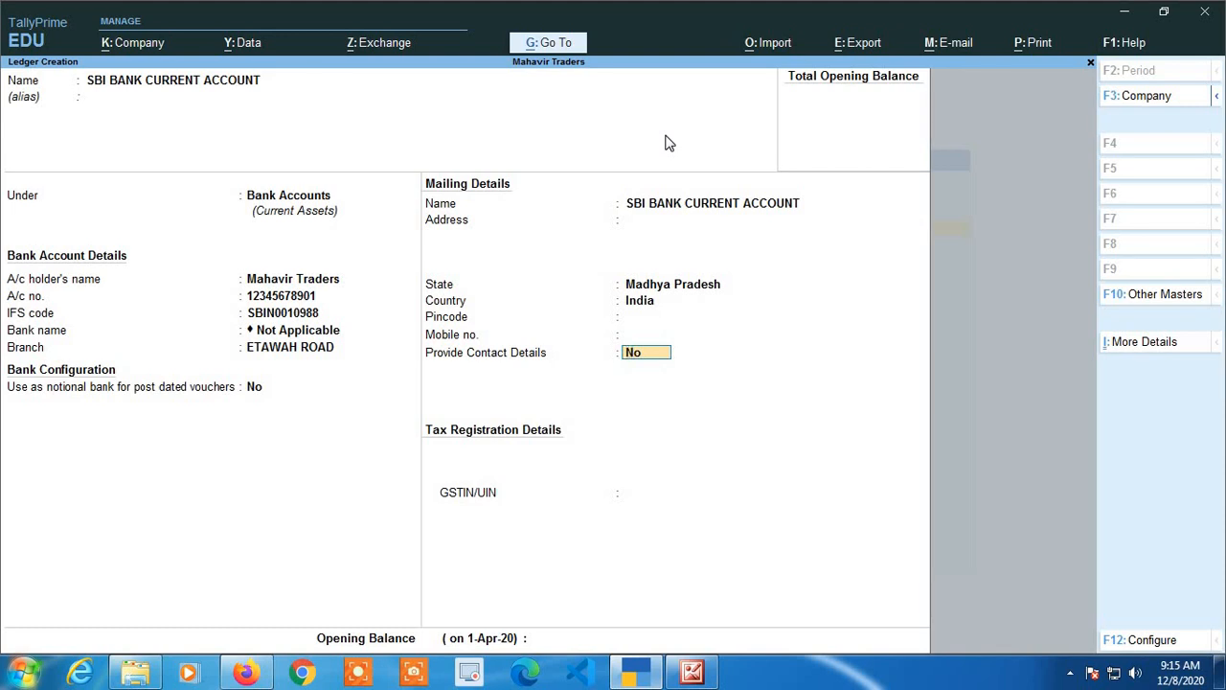
type("Yes")
key("Return")
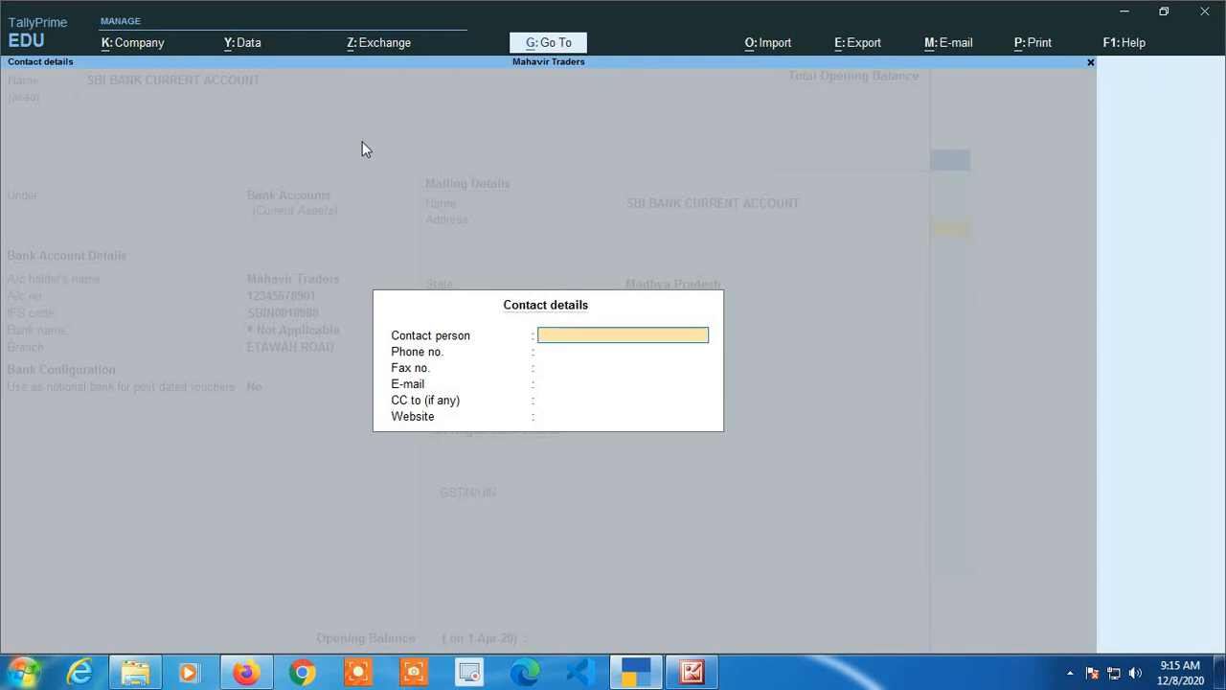
Fill in the contact person's full name and phone number, then close the contact details.
key("Return")
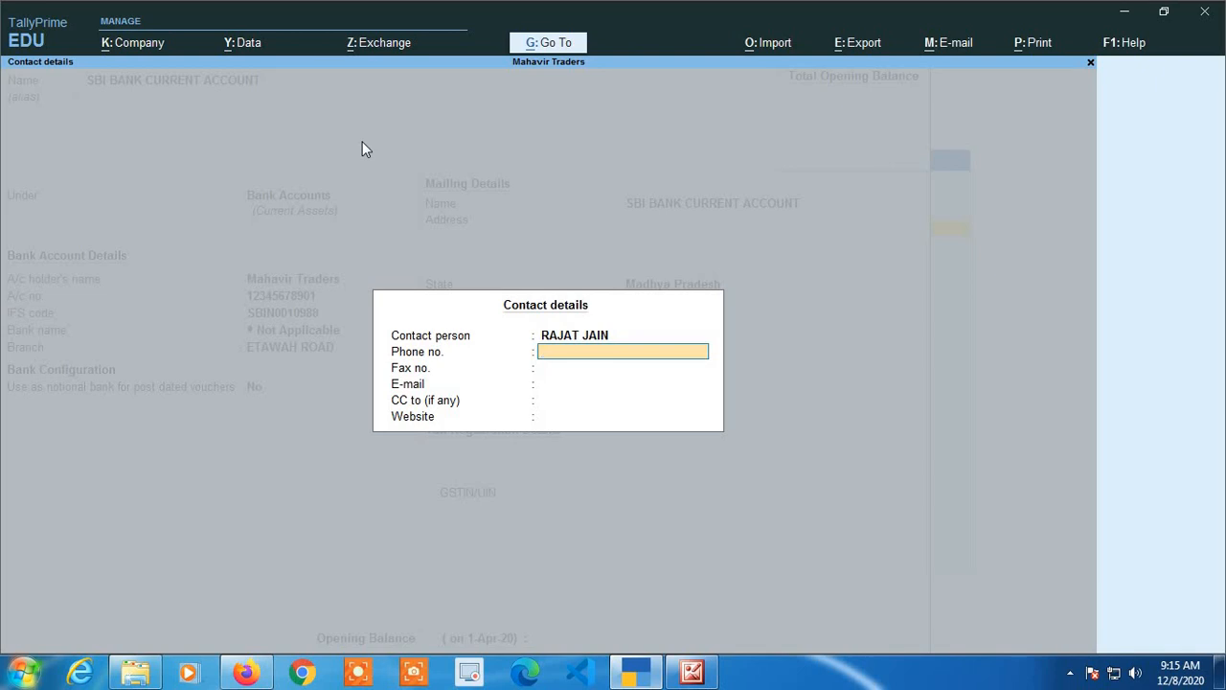
key("Return")
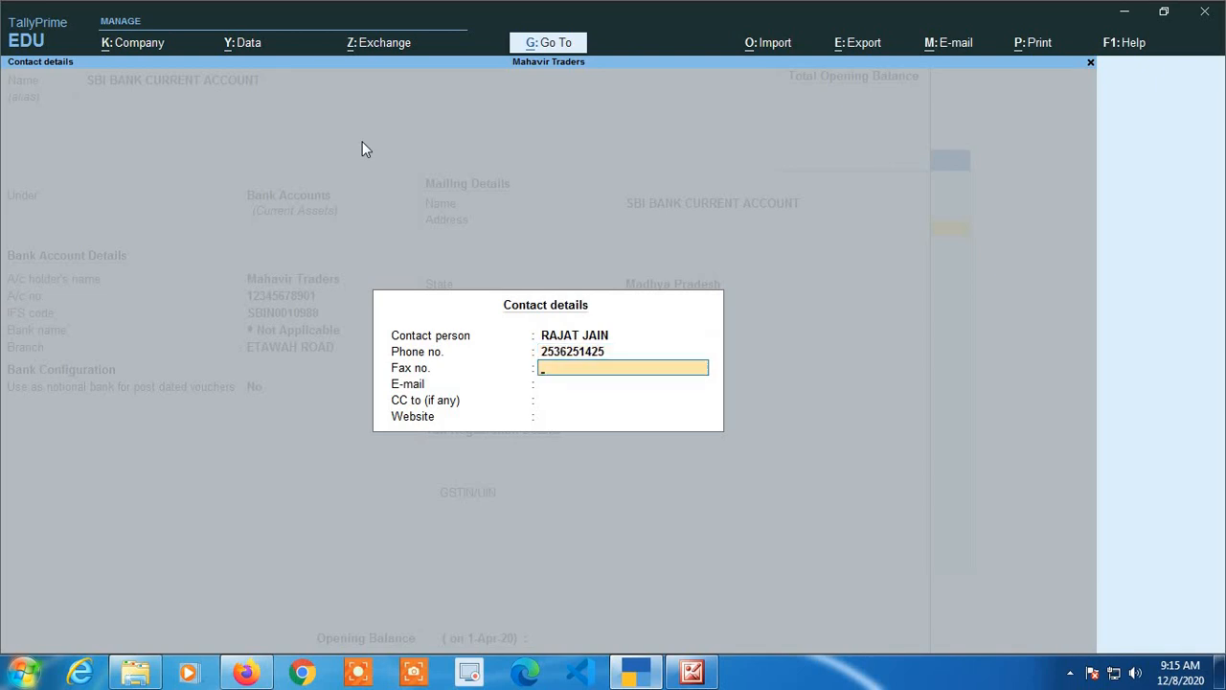
key("Return")
key("Return")
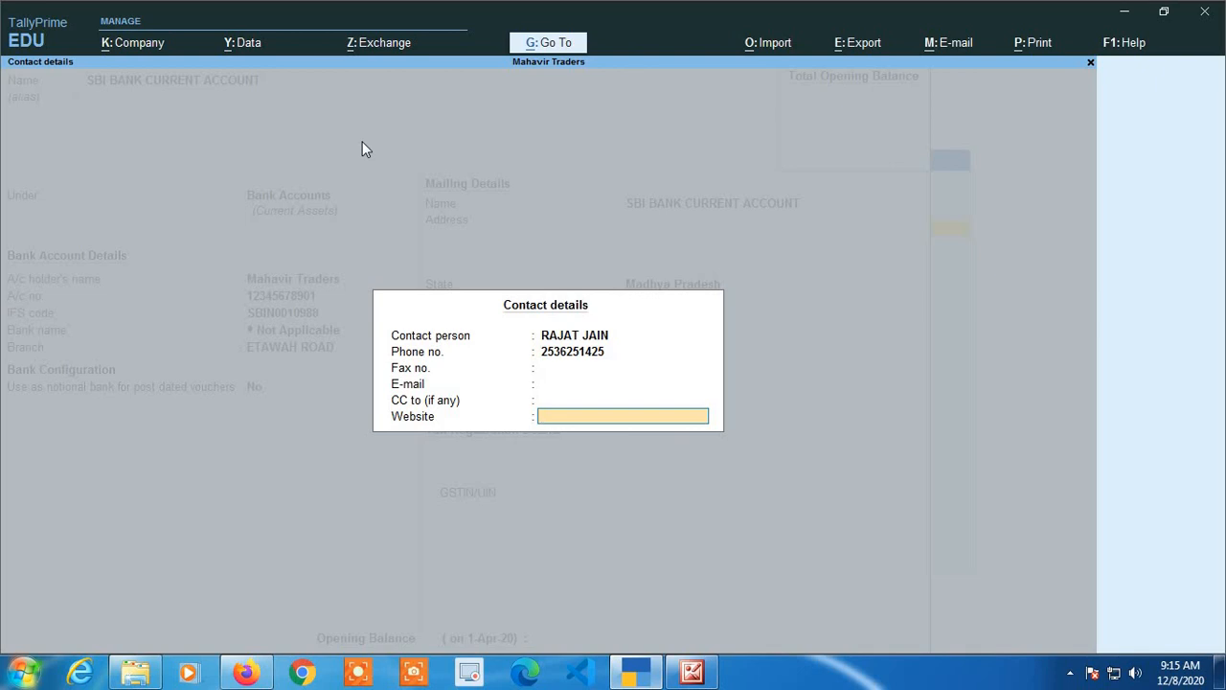
key("Return")
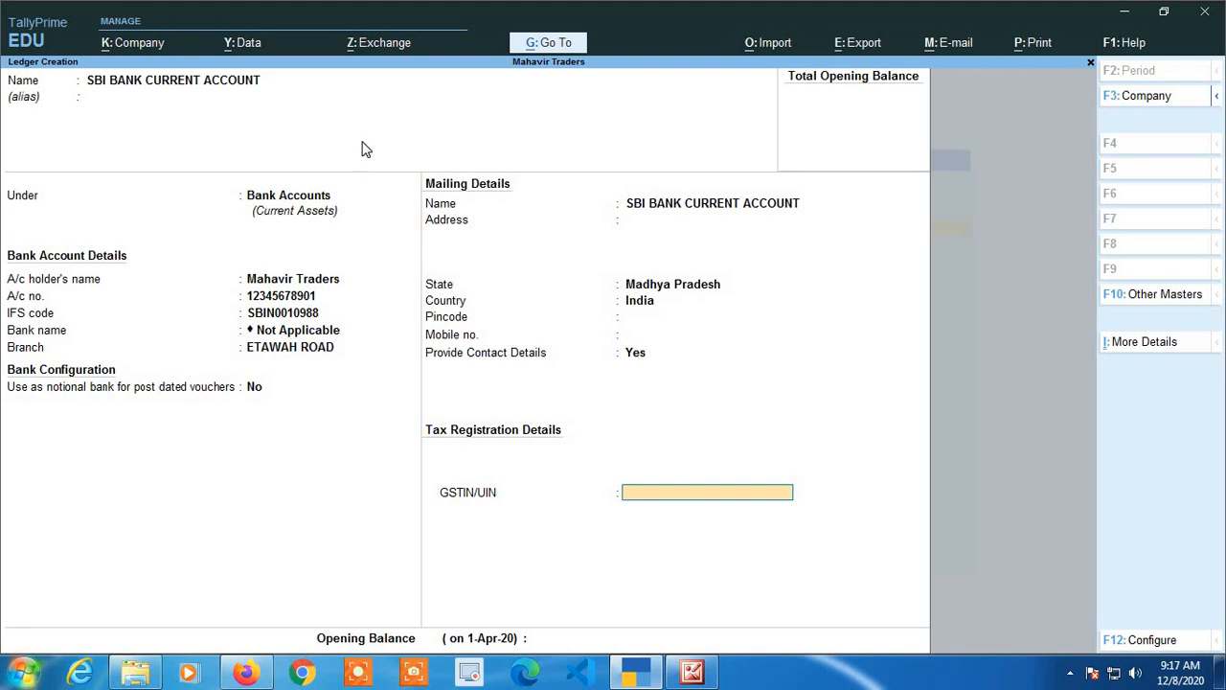
Enter the ledger's GSTIN/UIN and continue past the verification notice.
key("Return")
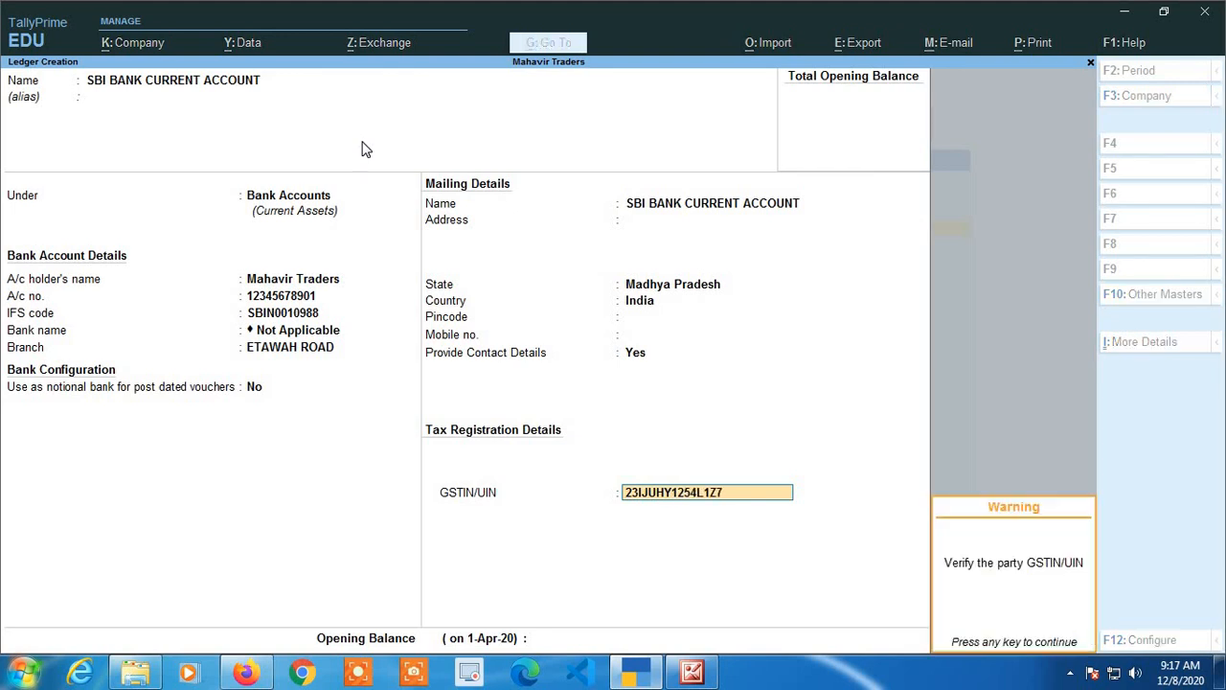
key("Return")
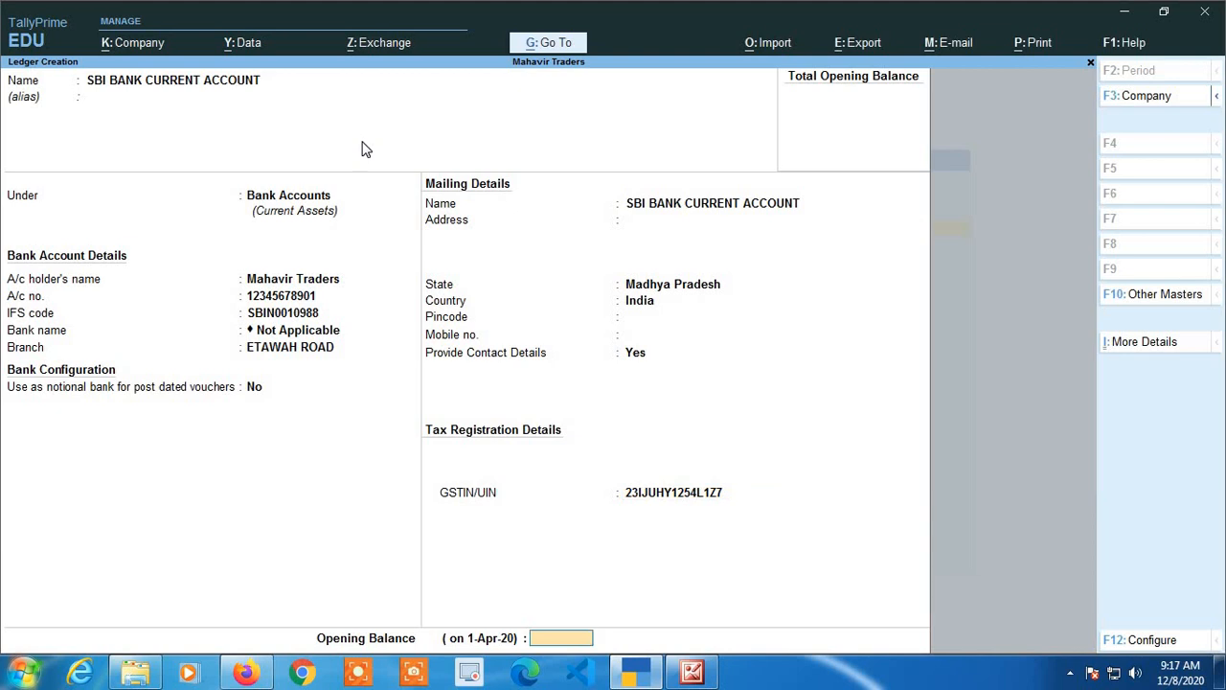
Leave the opening balance empty and accept the SBI bank ledger.
key("BackSpace")
key("Return")
key("Return")
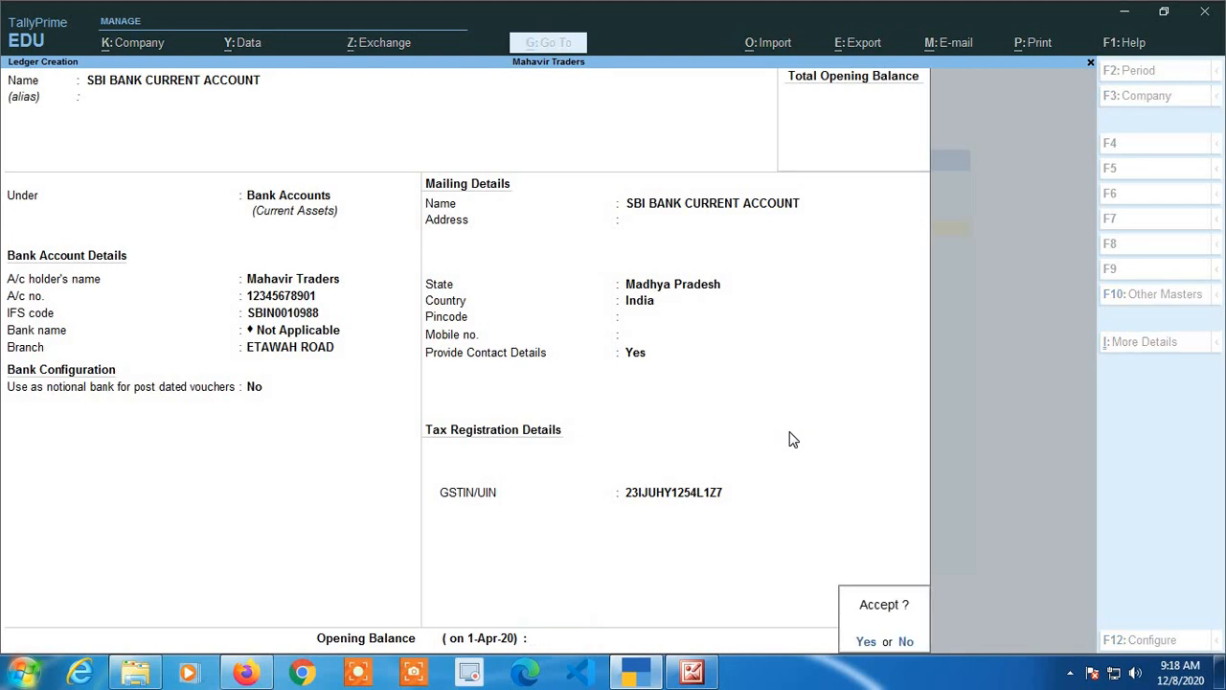
key("Return")
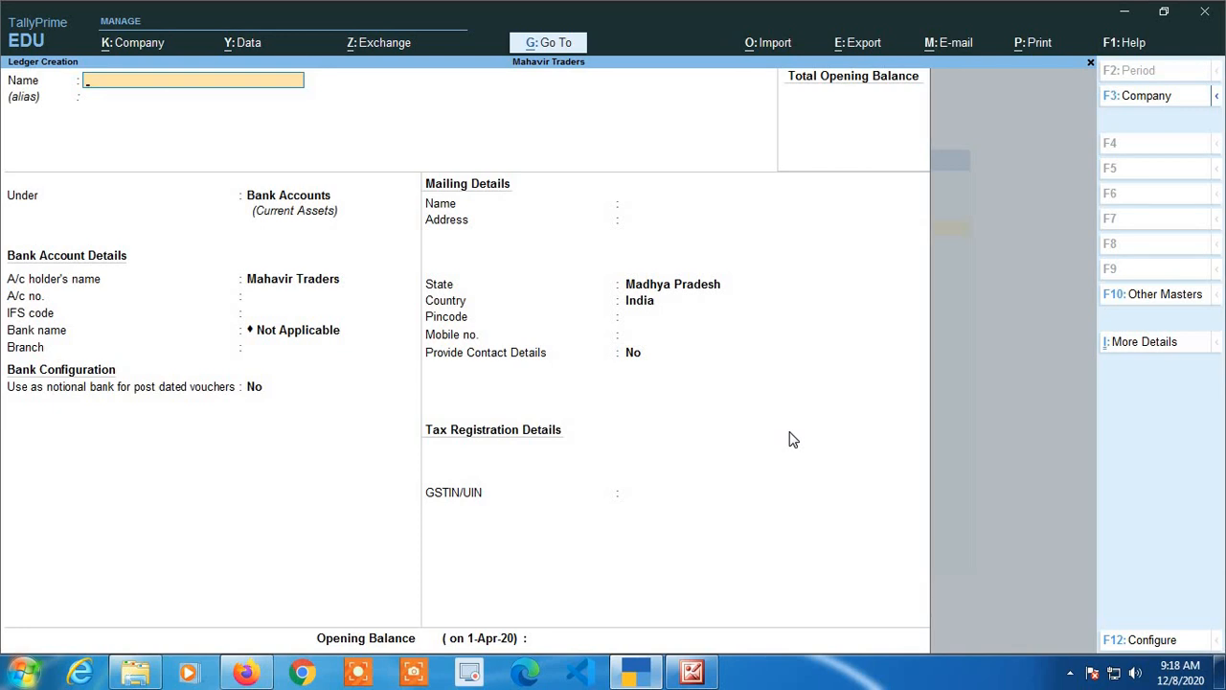
Name the next ledger HDFC BANK LIMIT ACCOUNT.
type("HDF")
type("C BANK LIMIT ACCOUNT")
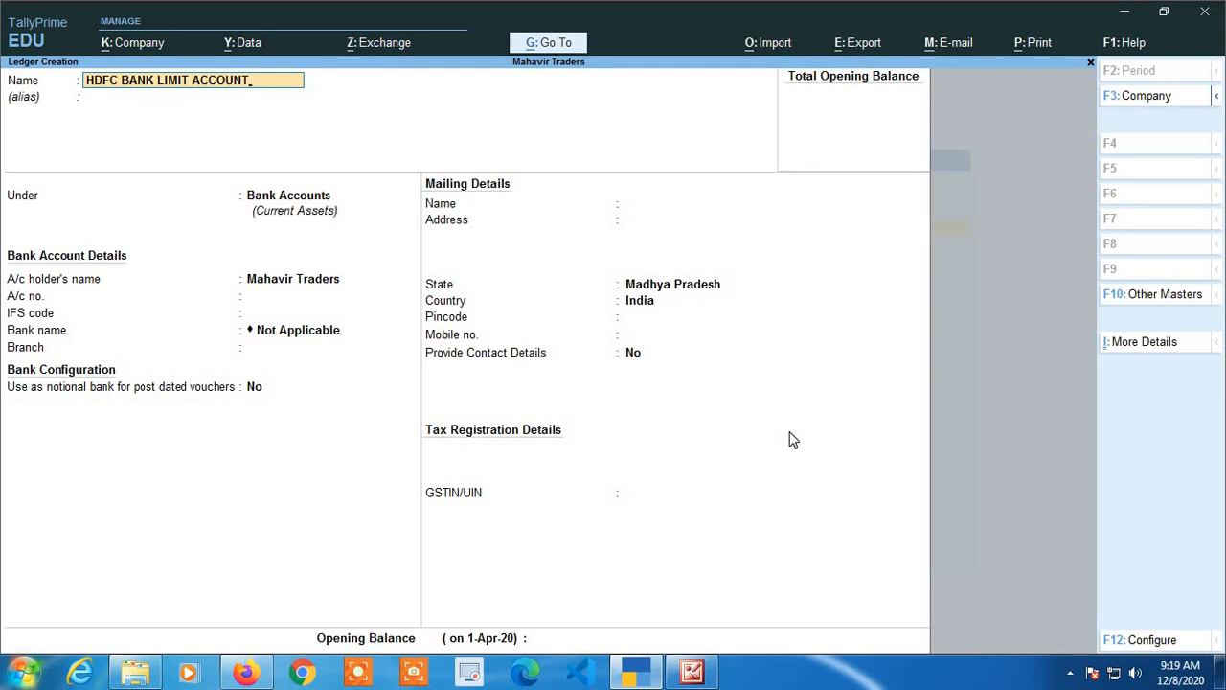
key("Return")
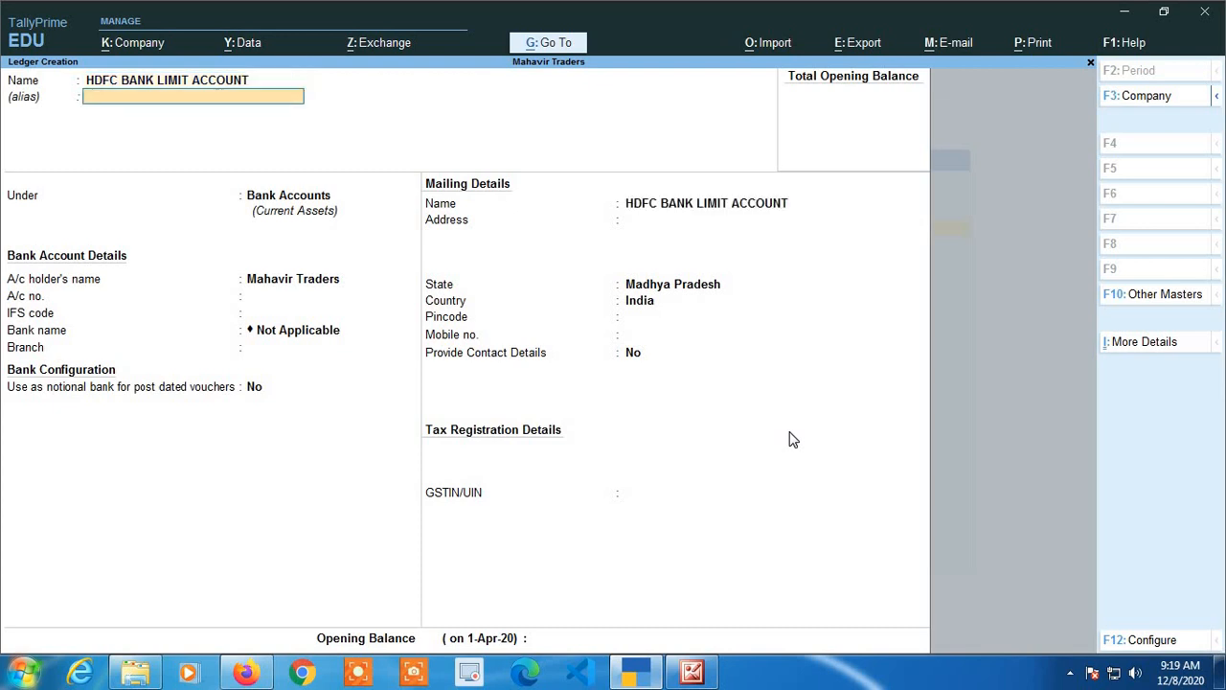
Place the HDFC BANK LIMIT ACCOUNT ledger under the Bank OD A/c group.
key("Return")
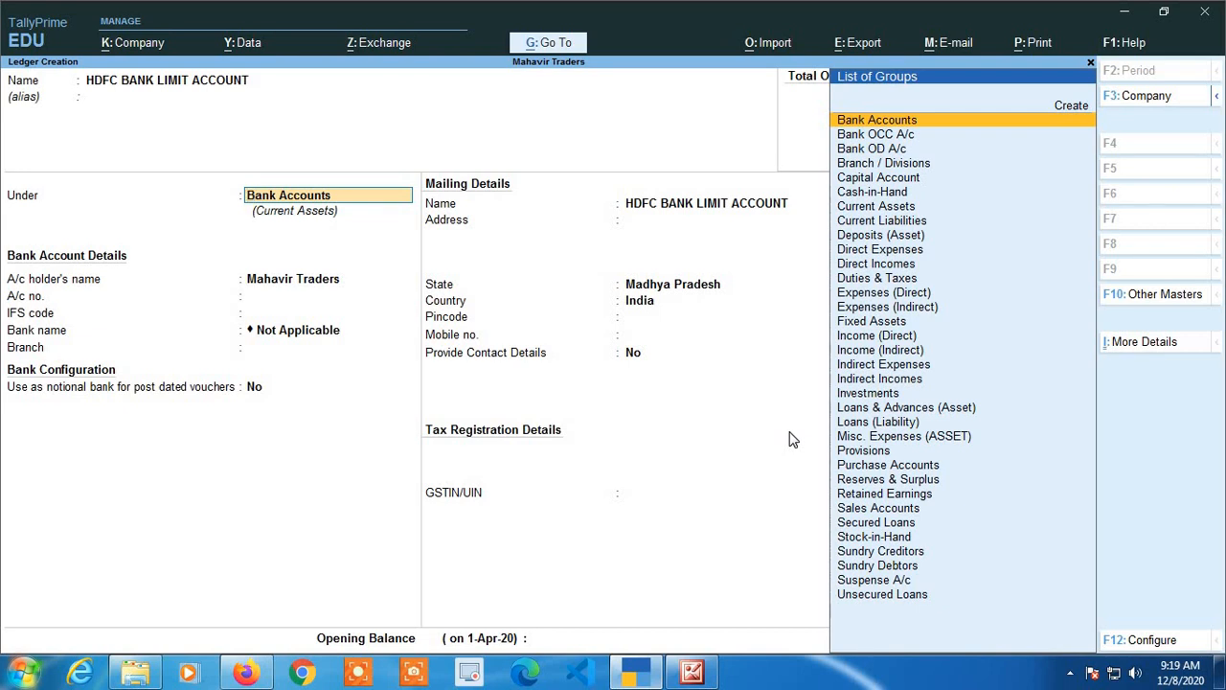
key("Down")
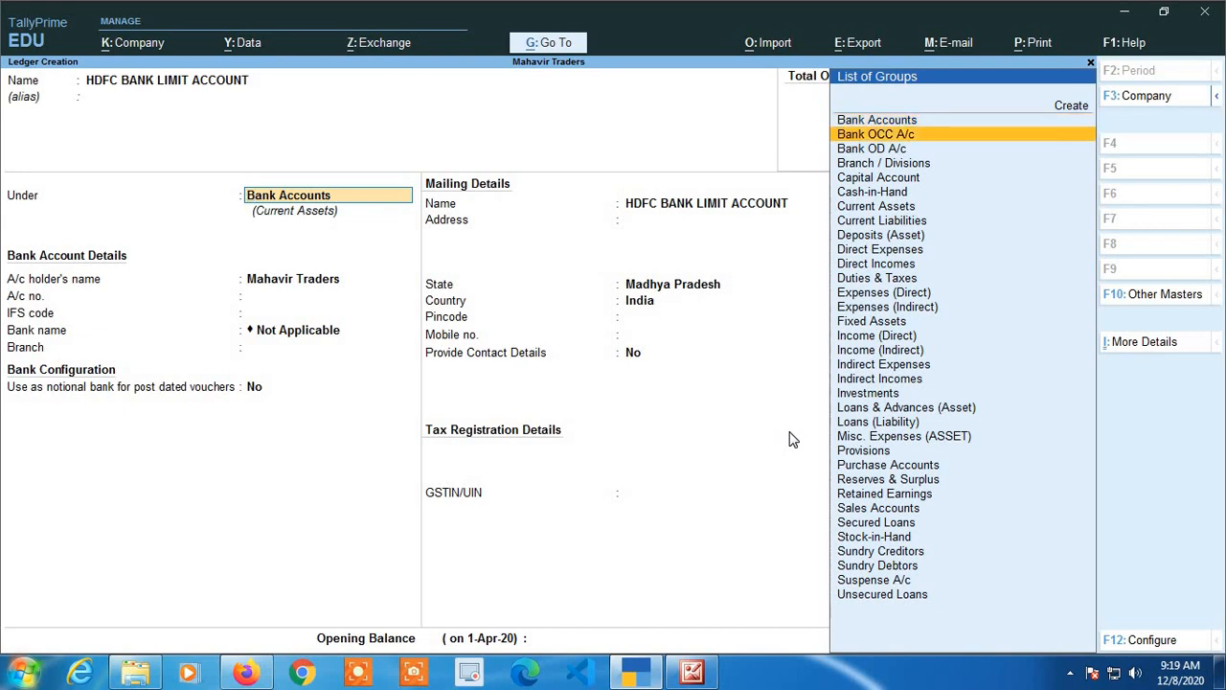
key("Down")
key("Return")
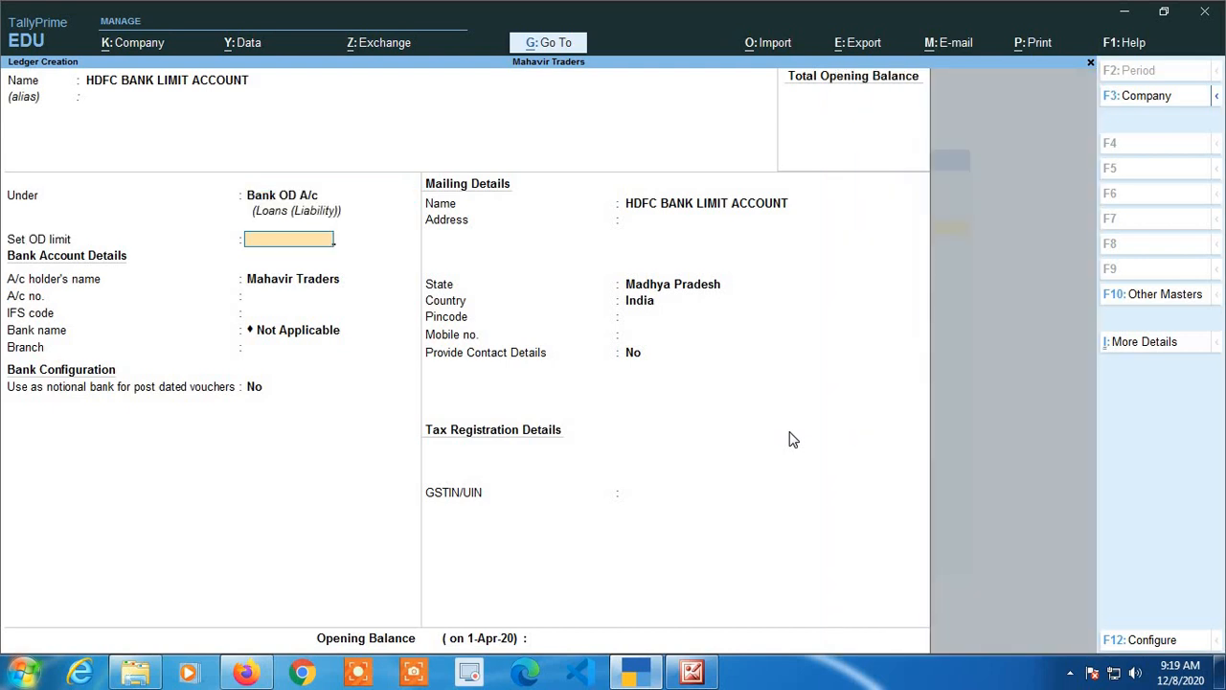
key("BackSpace")
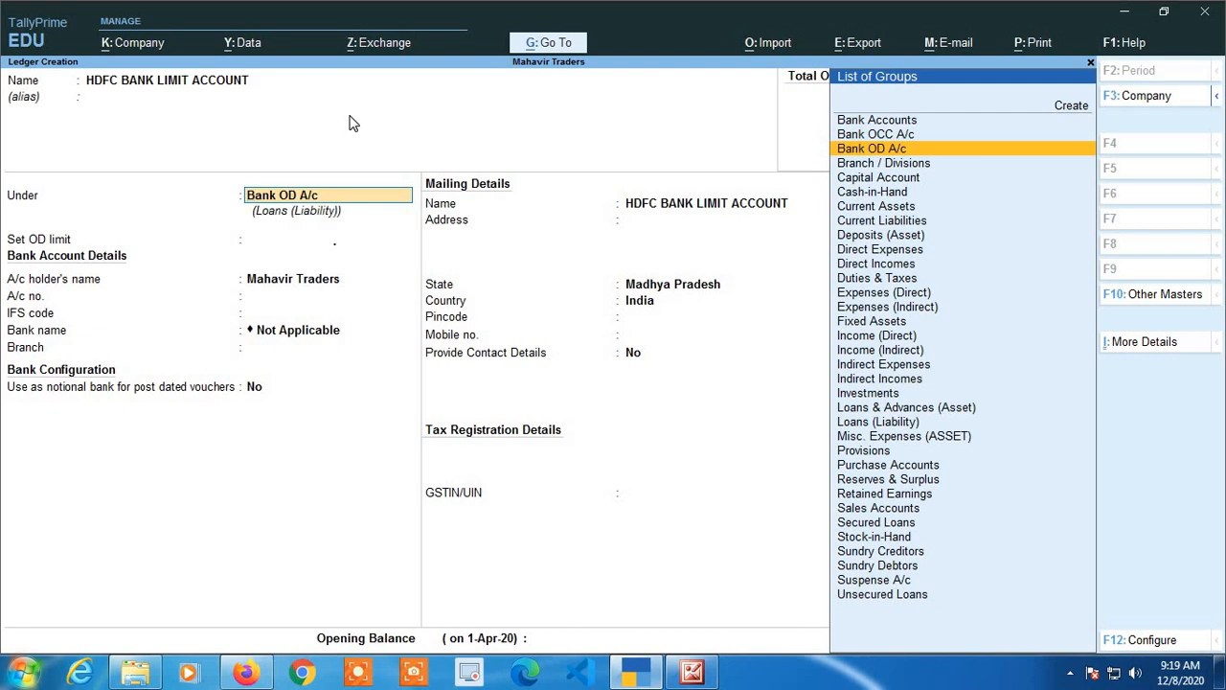
key("Return")
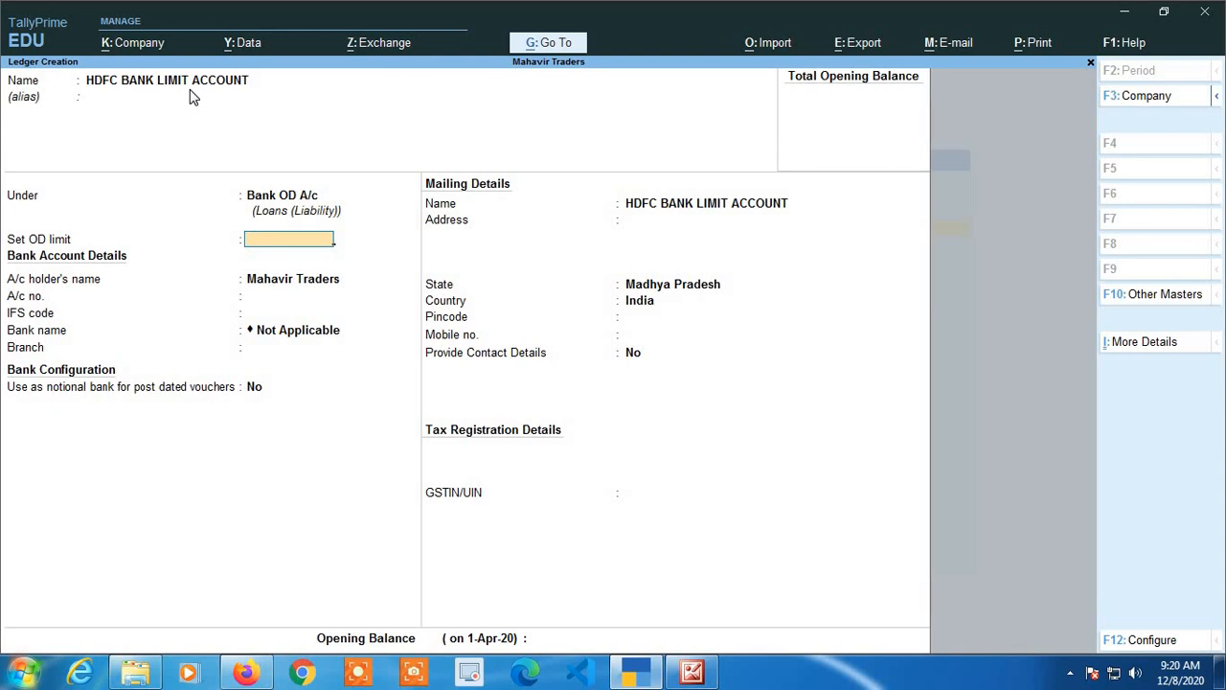
Set the OD limit to 10,00,000.
type("1000000")
key("Return")
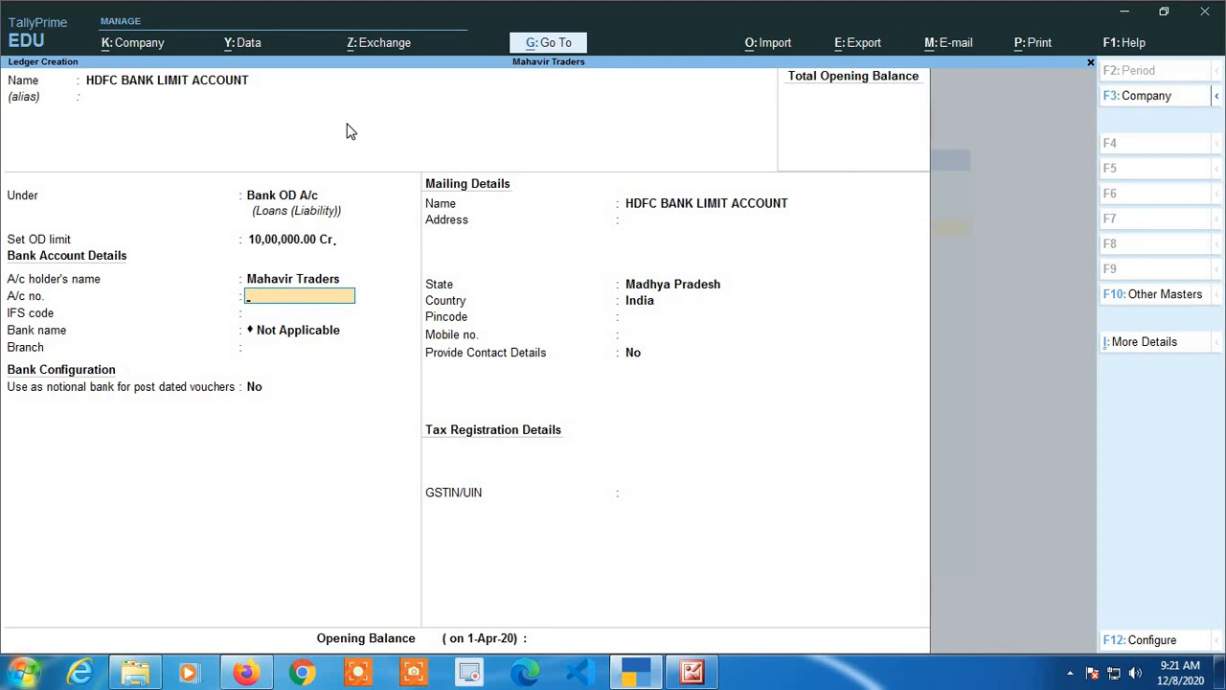
Leave the remaining bank, mailing and opening balance fields empty and accept the HDFC ledger.
key("Return")
key("Return")
key("Return")
key("Return")
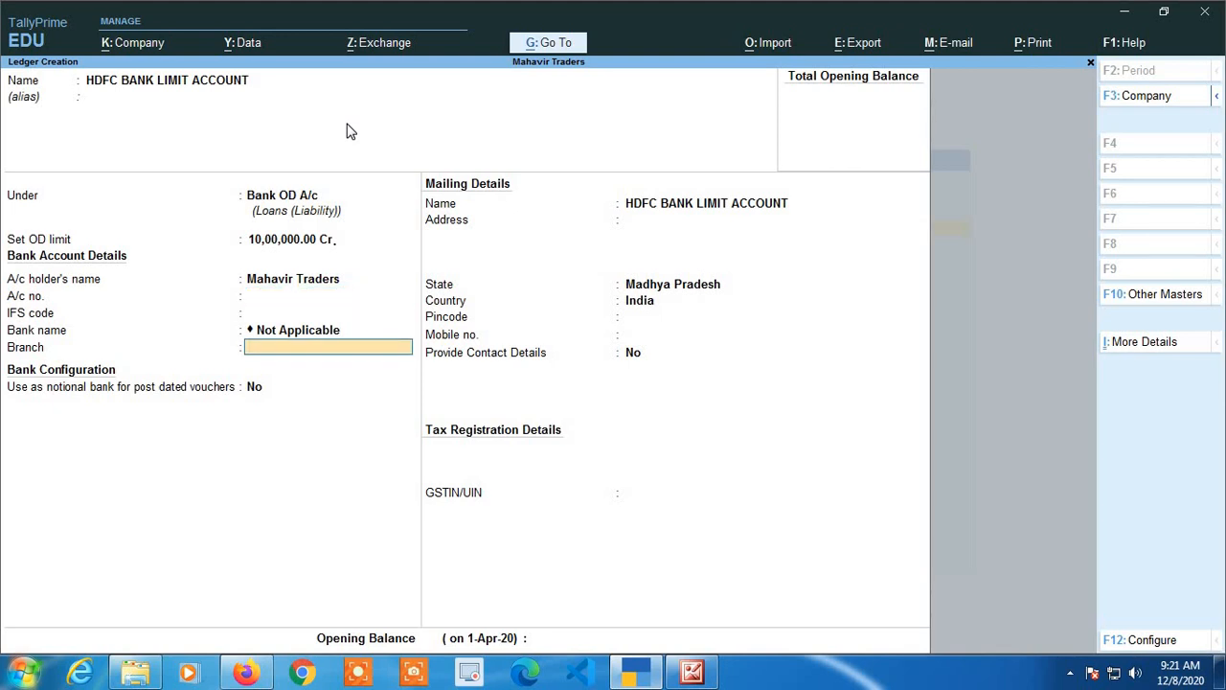
key("Return")
key("Return")
key("Return")
key("Return")
key("Return")
key("Return")
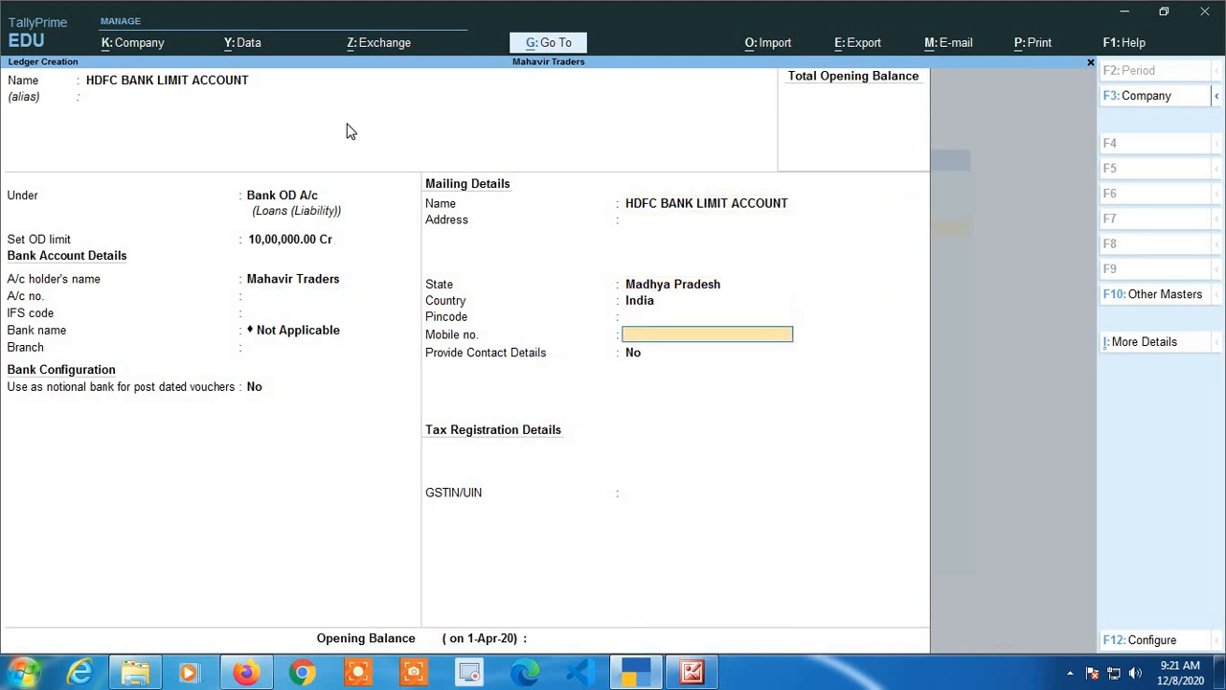
key("Return")
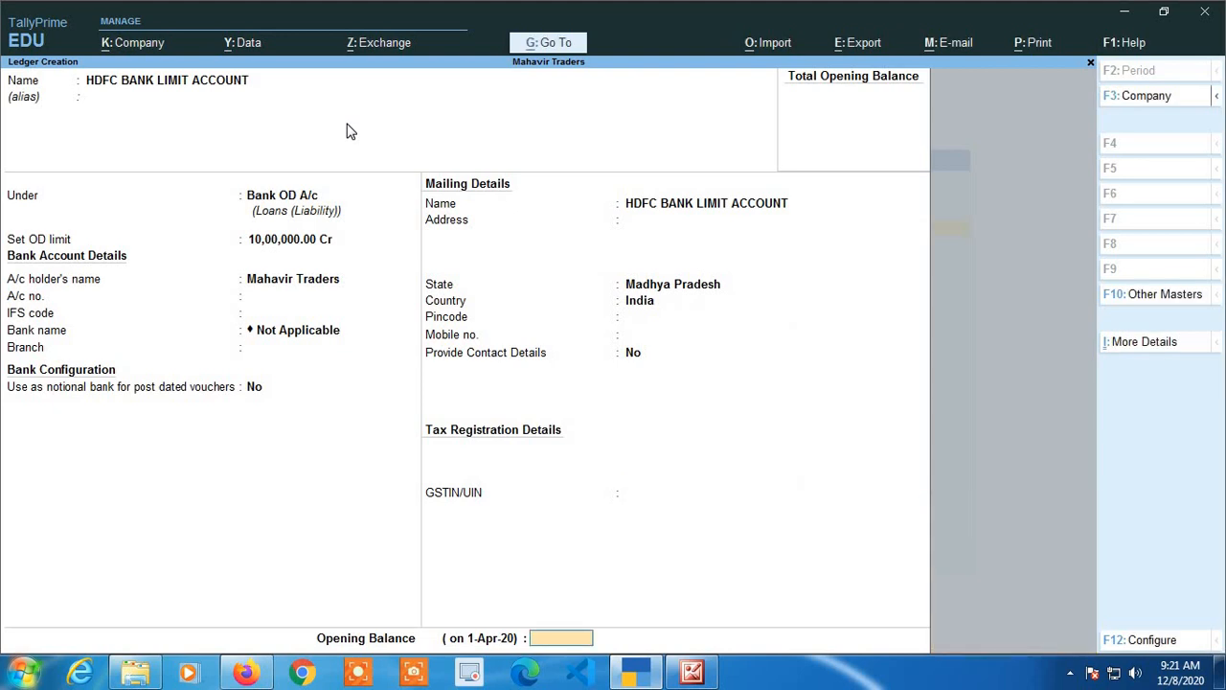
key("Return")
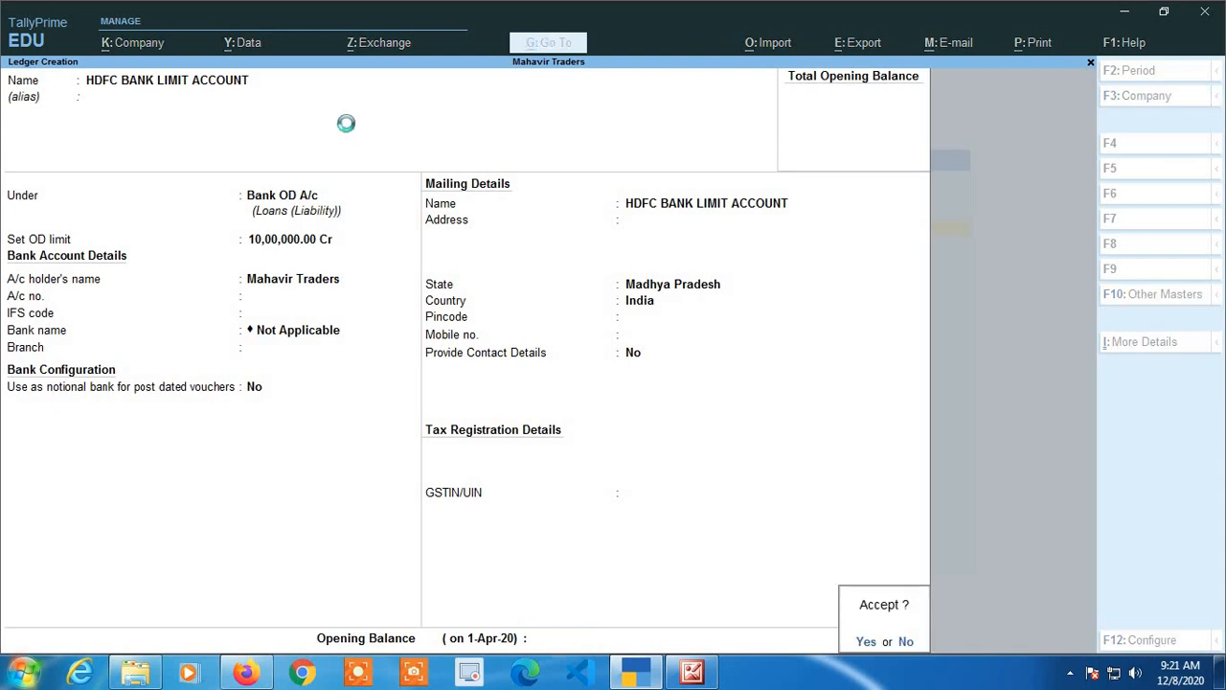
key("Return")
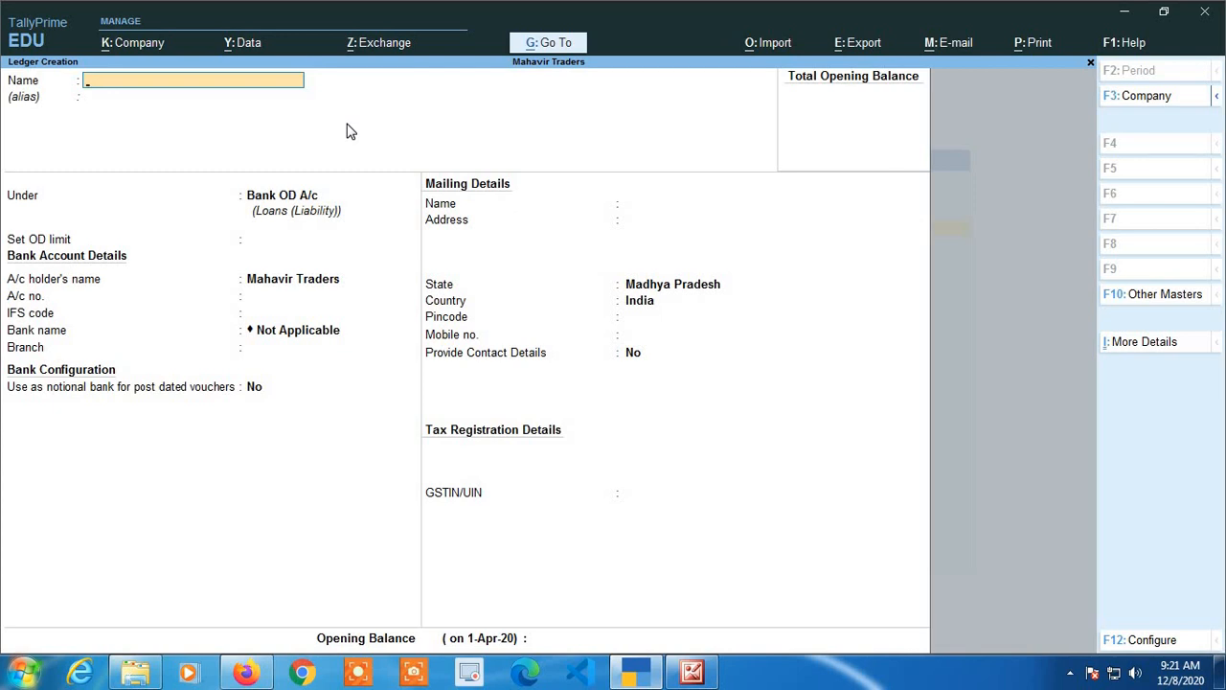
Name the next ledger PNB BANK SAVING ACCOUNT.
type("PNB BANK SAVING")
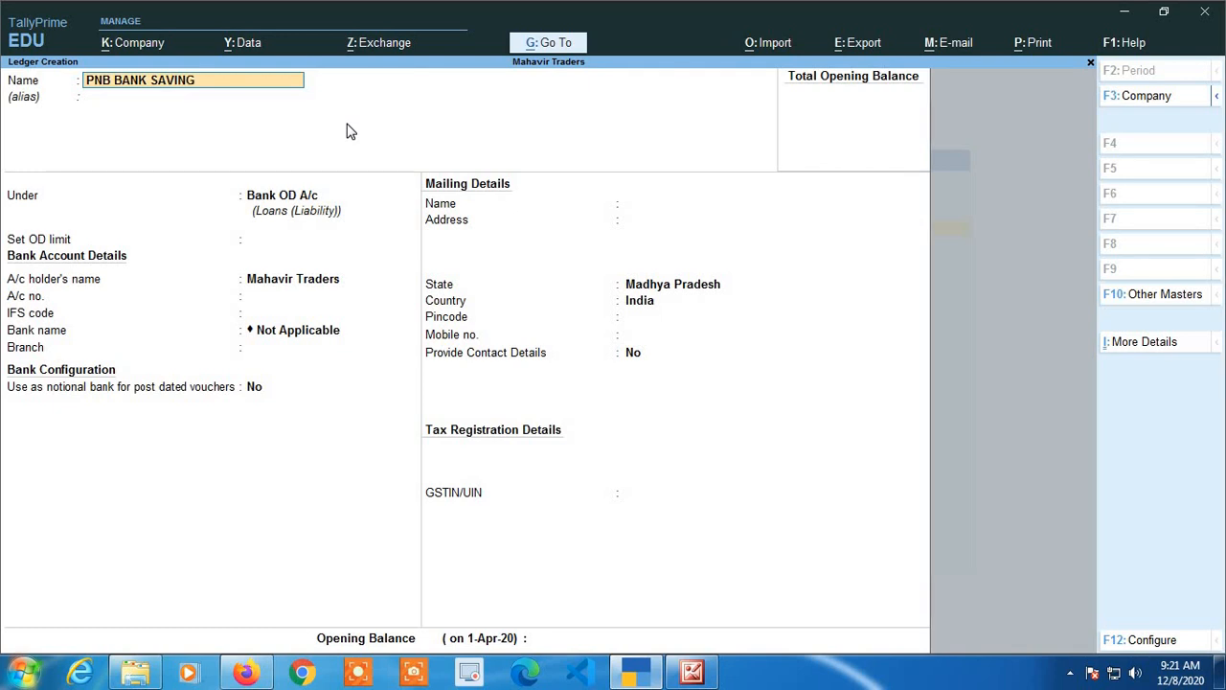
type(" ACCOUNT")
key("Return")
key("Return")
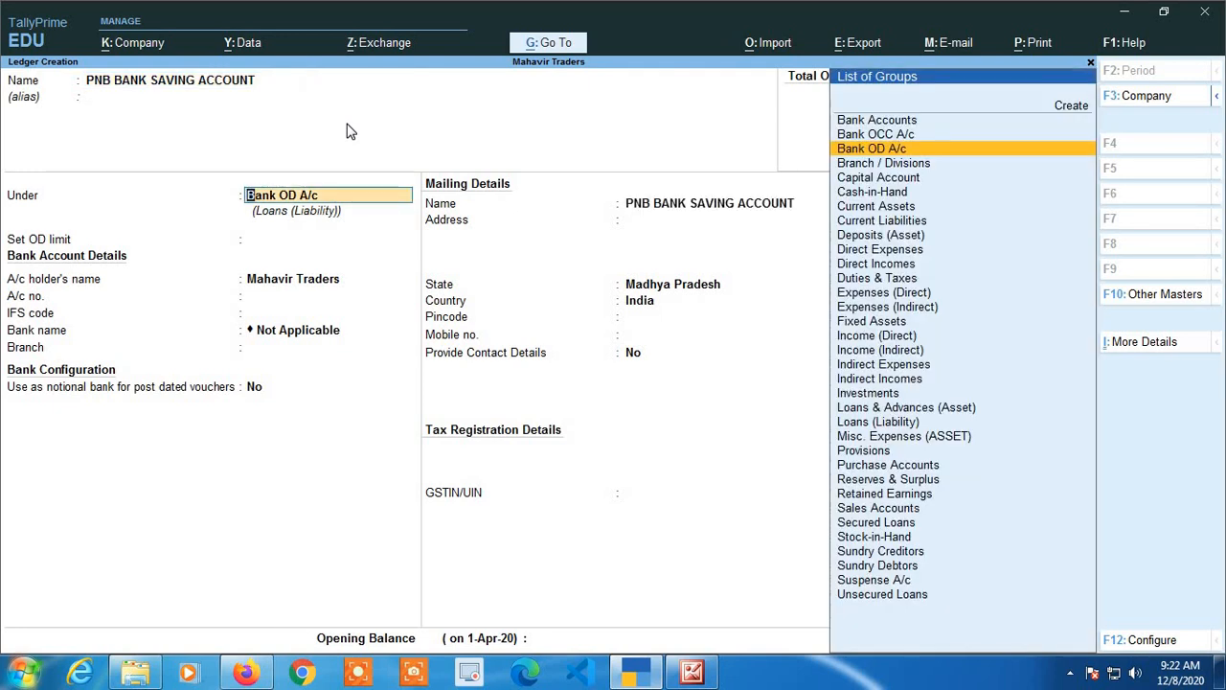
Place the PNB ledger under the Bank Accounts group.
key("Up")
key("Up")
key("Return")
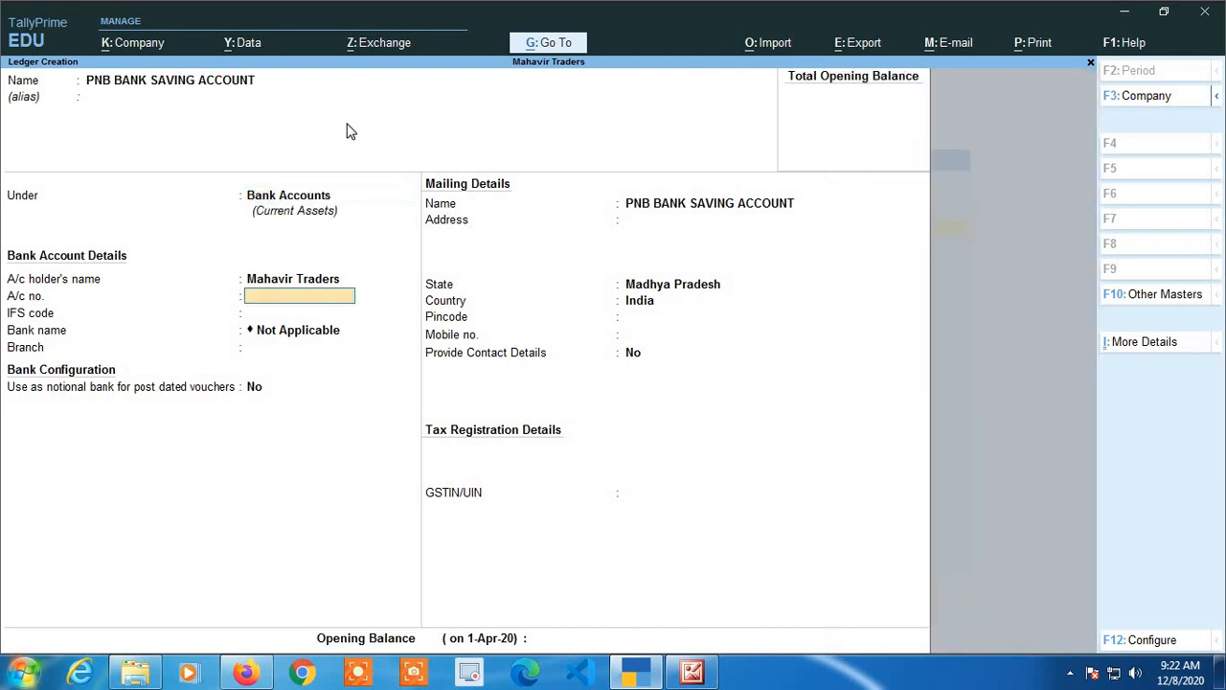
key("BackSpace")
key("BackSpace")
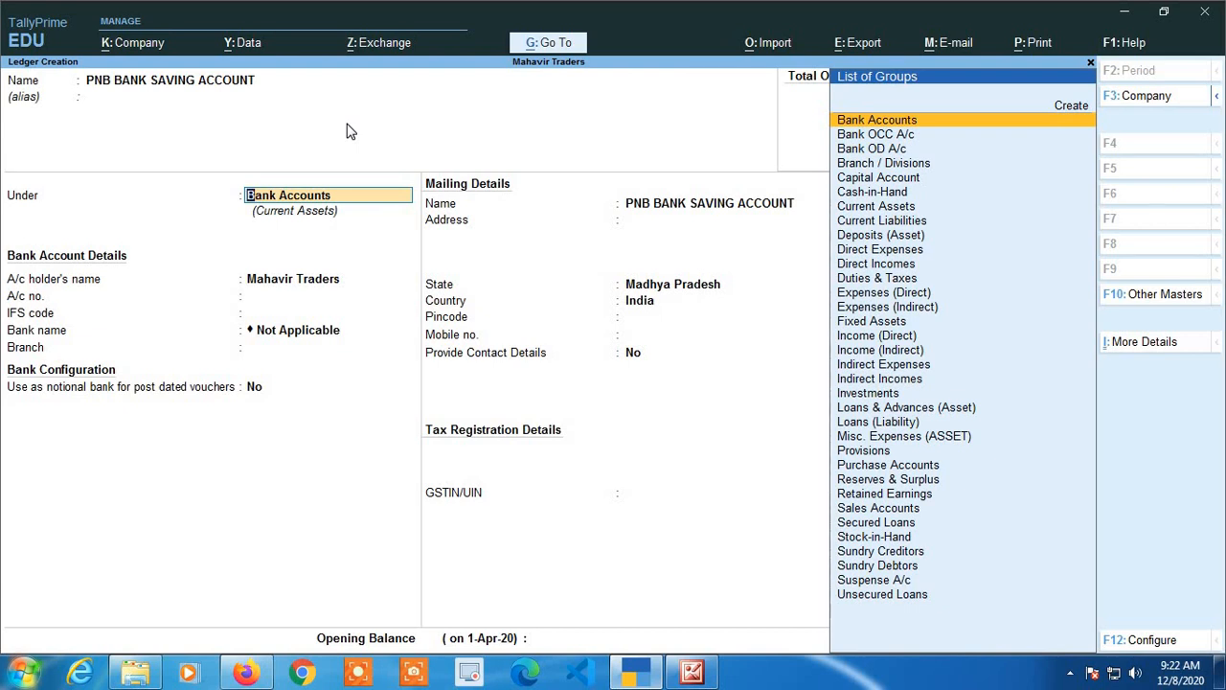
key("Return")
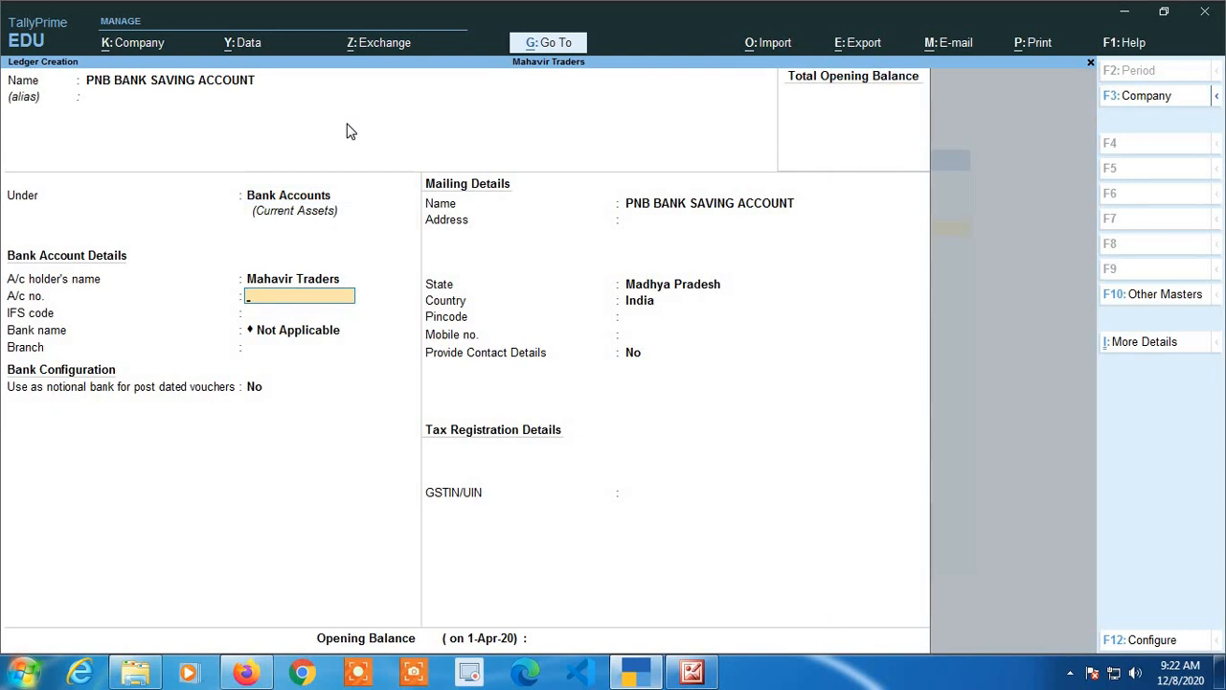
Leave the PNB ledger's bank details, mailing details and opening balance empty and accept it.
key("Return")
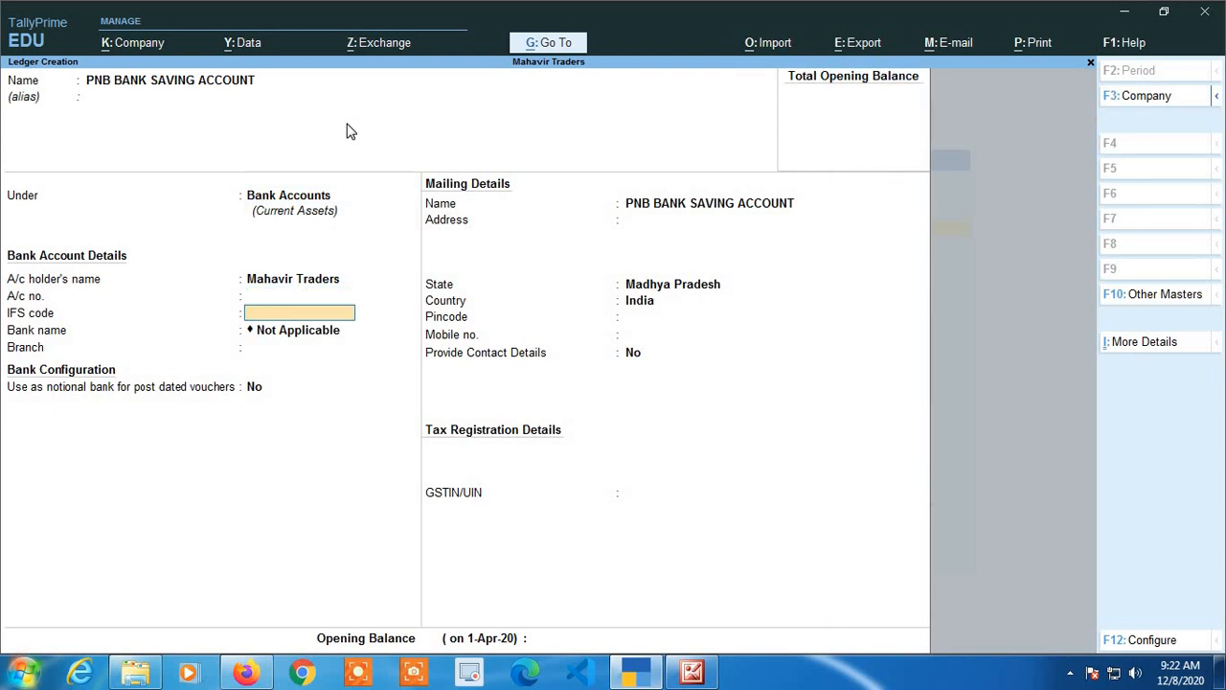
key("Return")
key("Return")
key("Return")
key("Return")
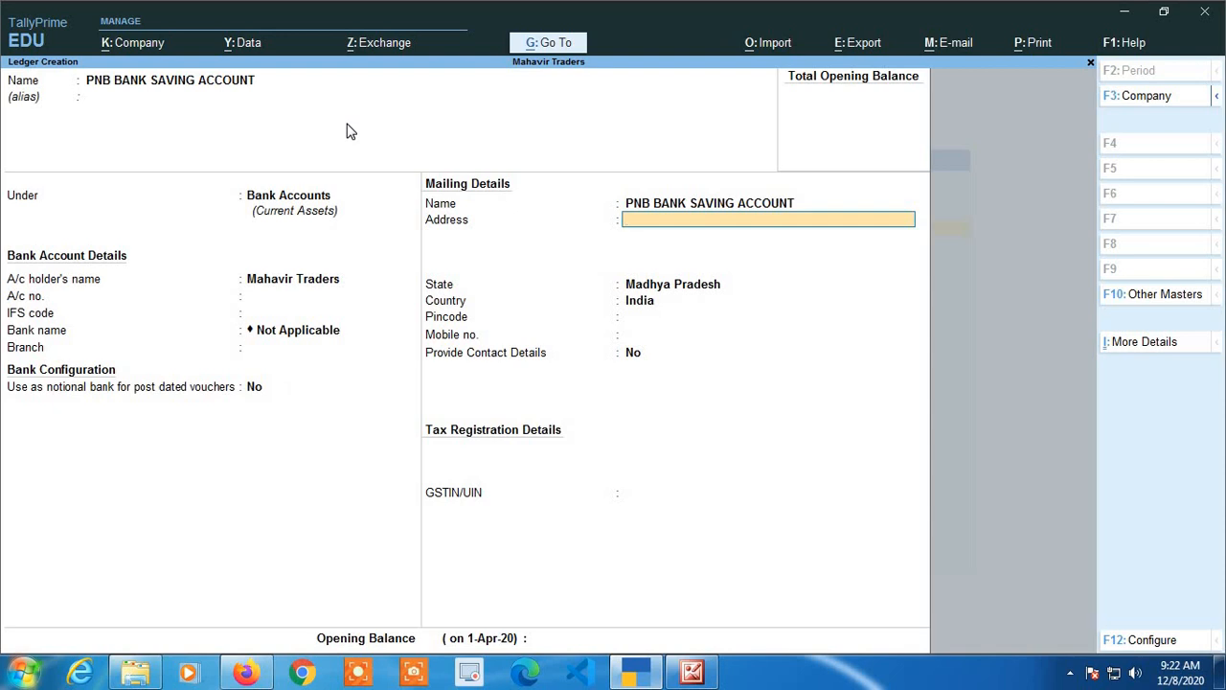
key("Return")
key("Return")
key("Return")
key("Return")
key("Return")
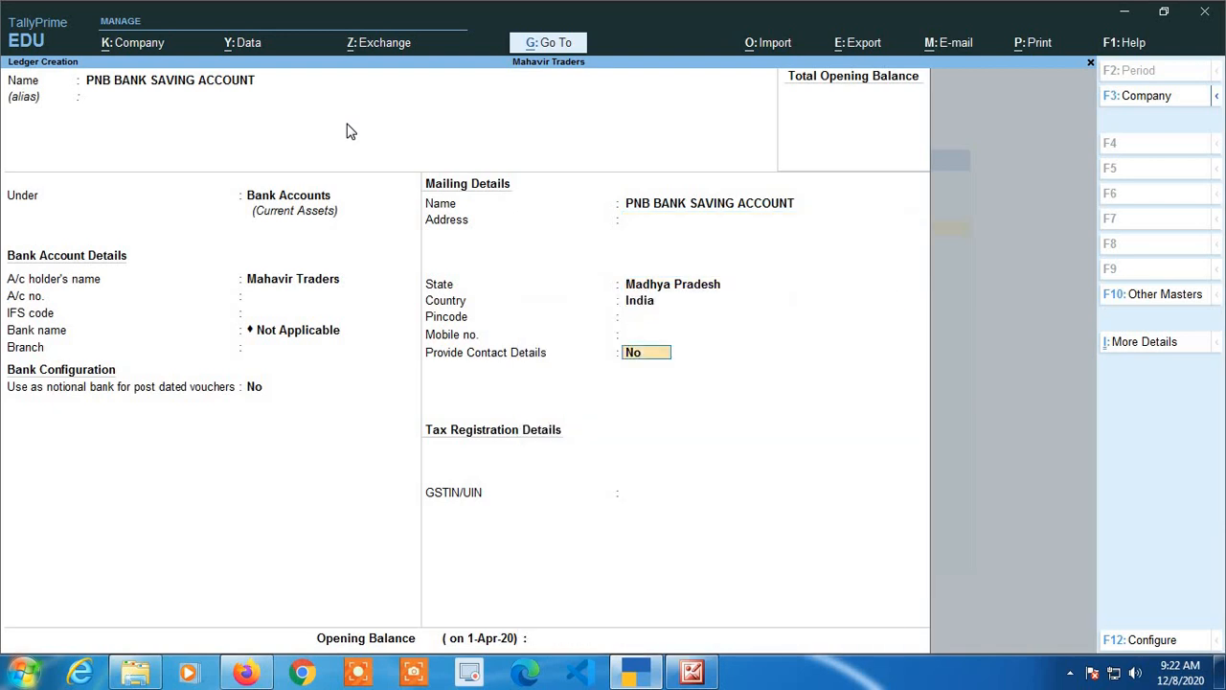
key("Return")
key("Return")
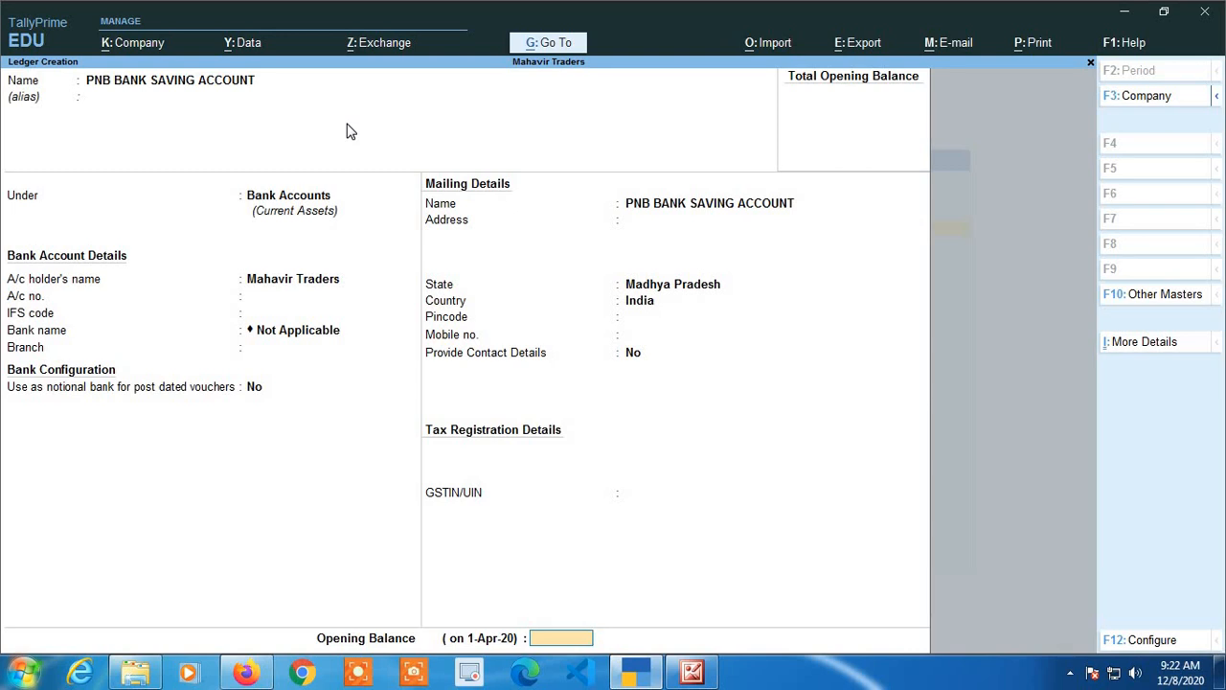
key("Return")
key("Return")
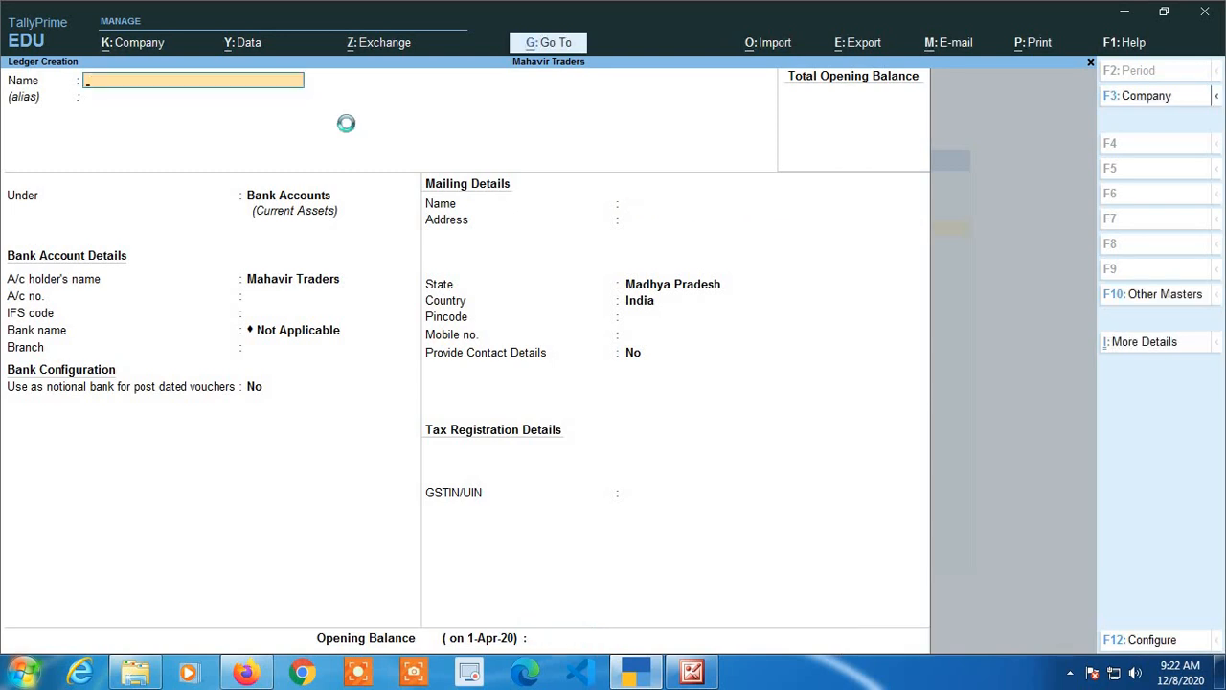
Leave ledger creation and open the SBI BANK CURRENT ACCOUNT ledger for alteration.
key("Escape")
key("Return")
key("Escape")
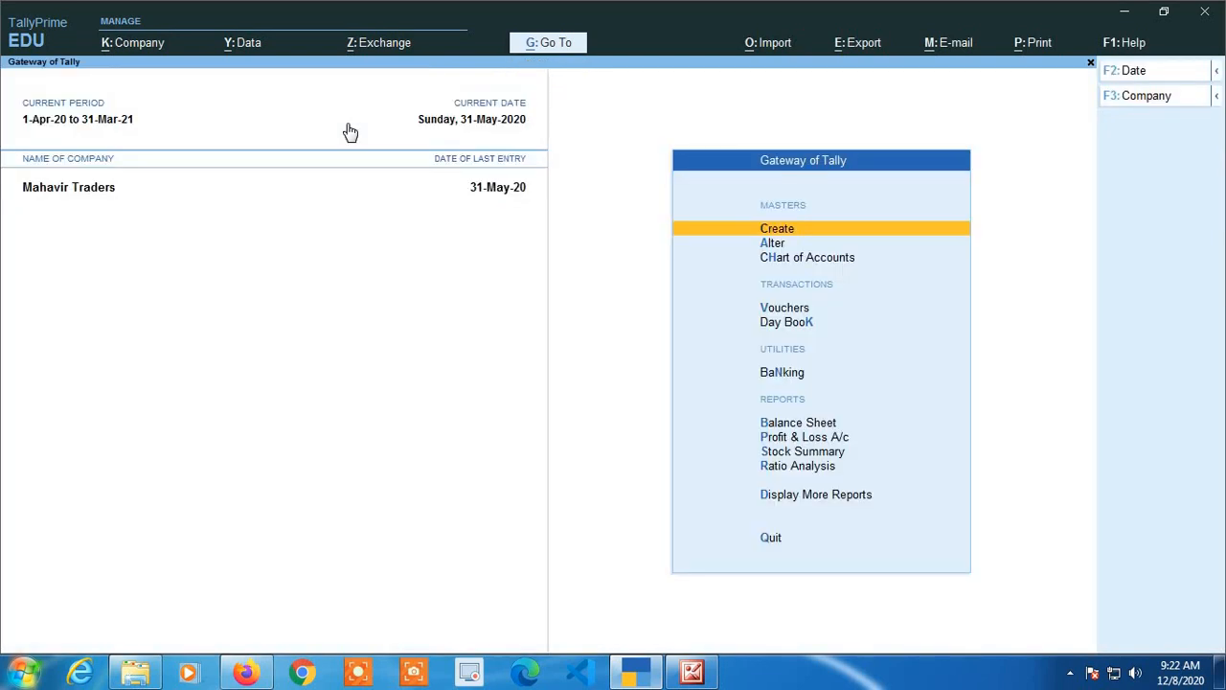
key("Down")
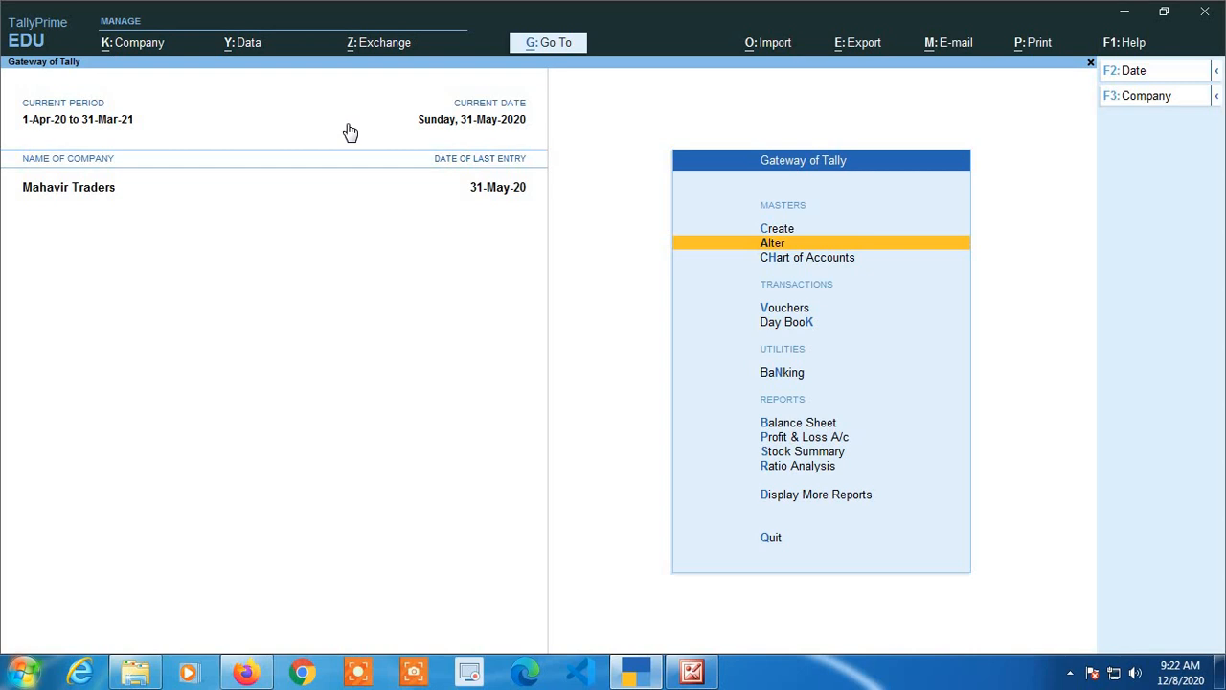
key("Return")
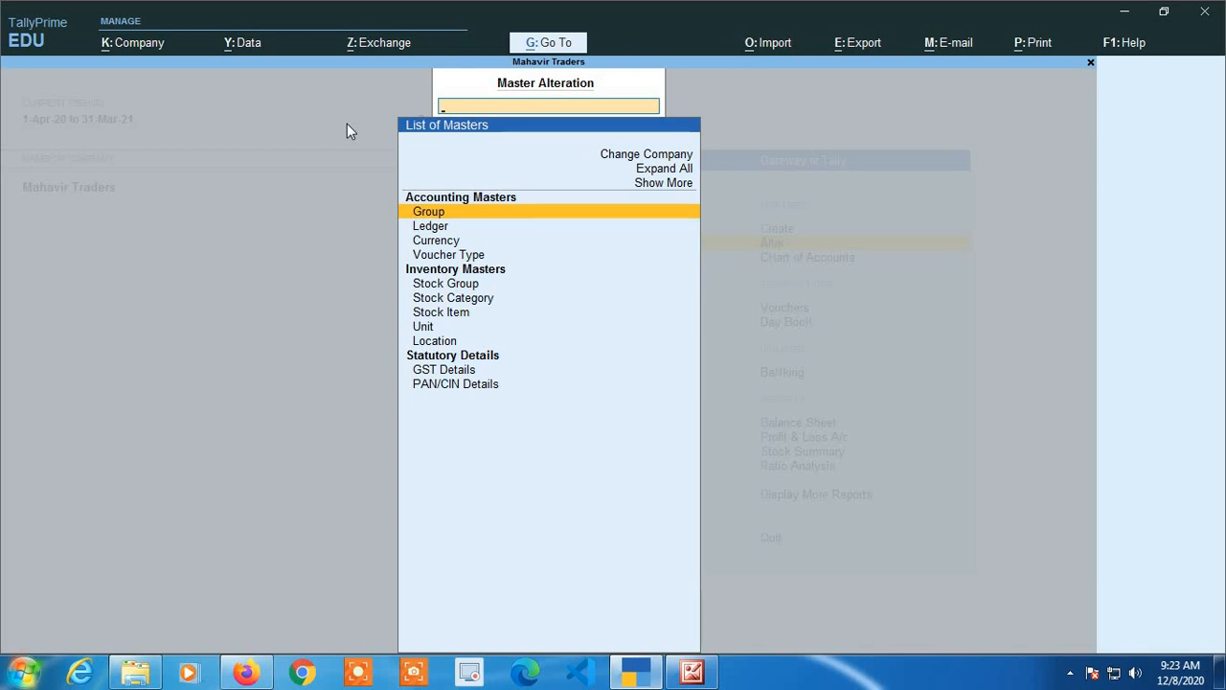
key("Down")
key("Return")
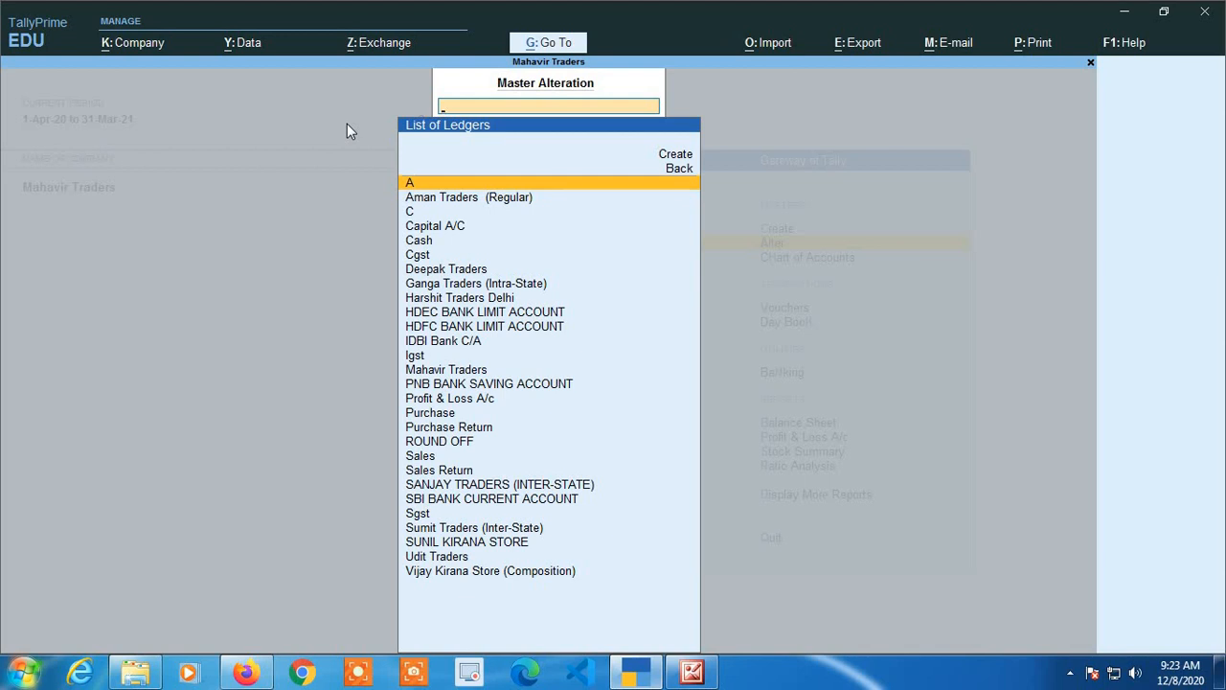
type("SBI")
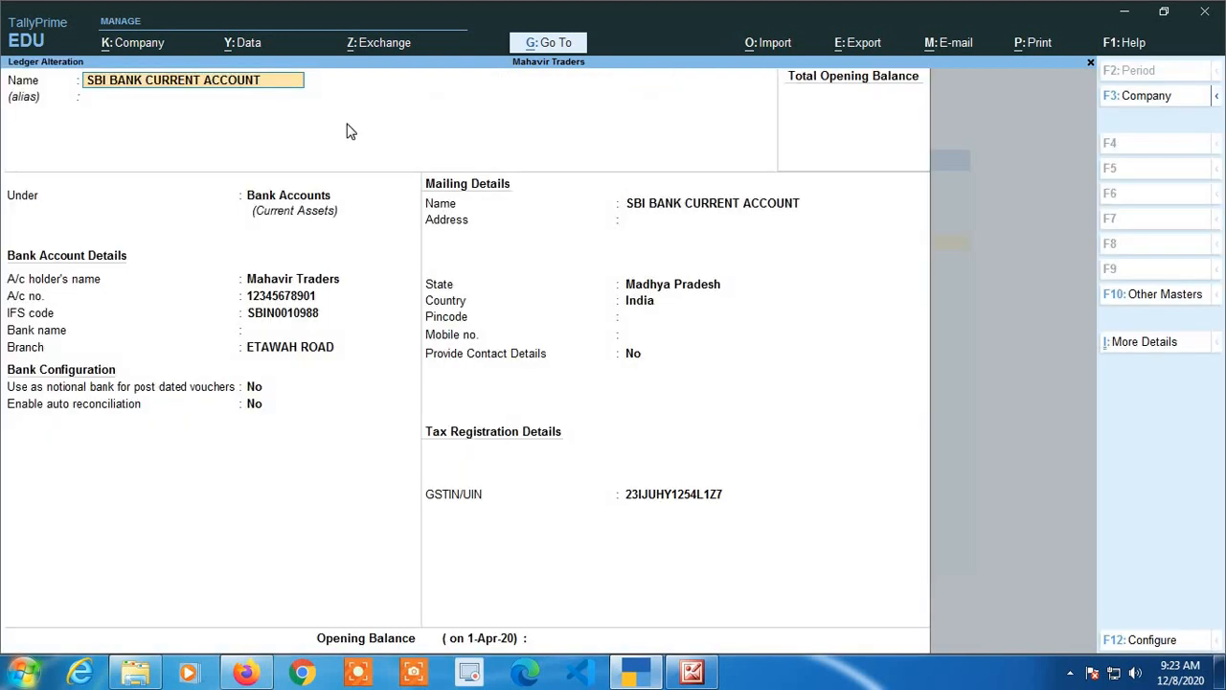
Step through the SBI ledger's fields, setting Bank name to Not Applicable, and accept the alteration.
key("Return")
key("Return")
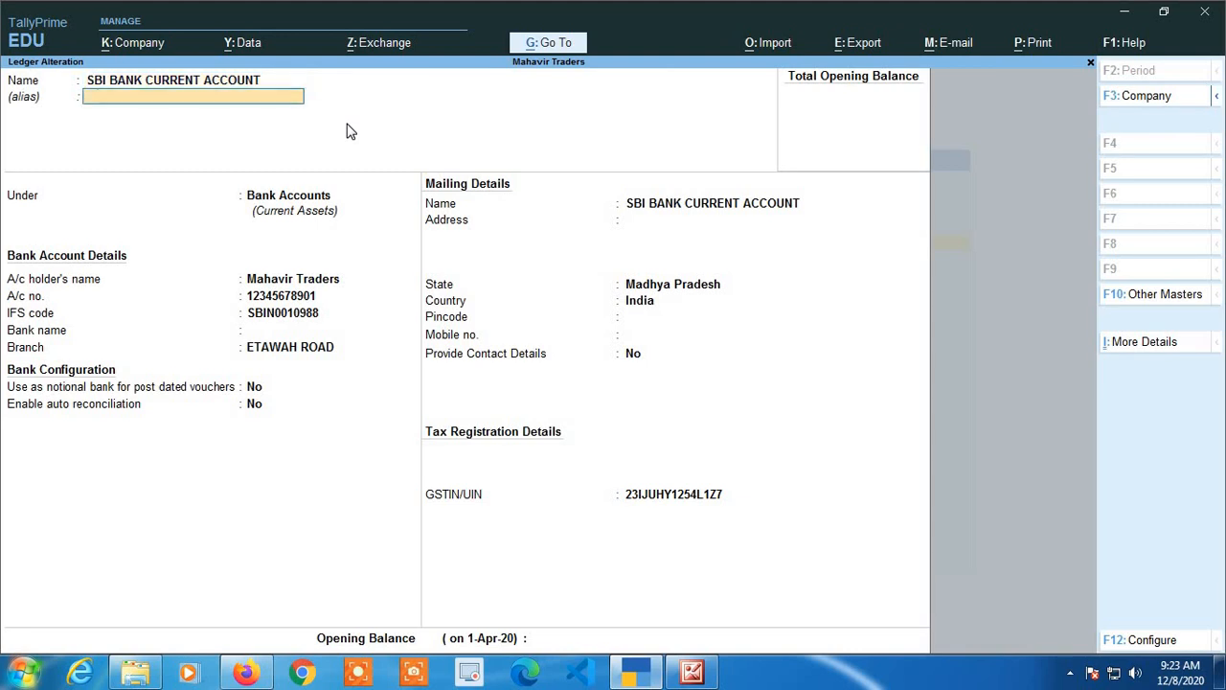
key("Return")
key("Return")
key("Return")
key("Return")
key("Return")
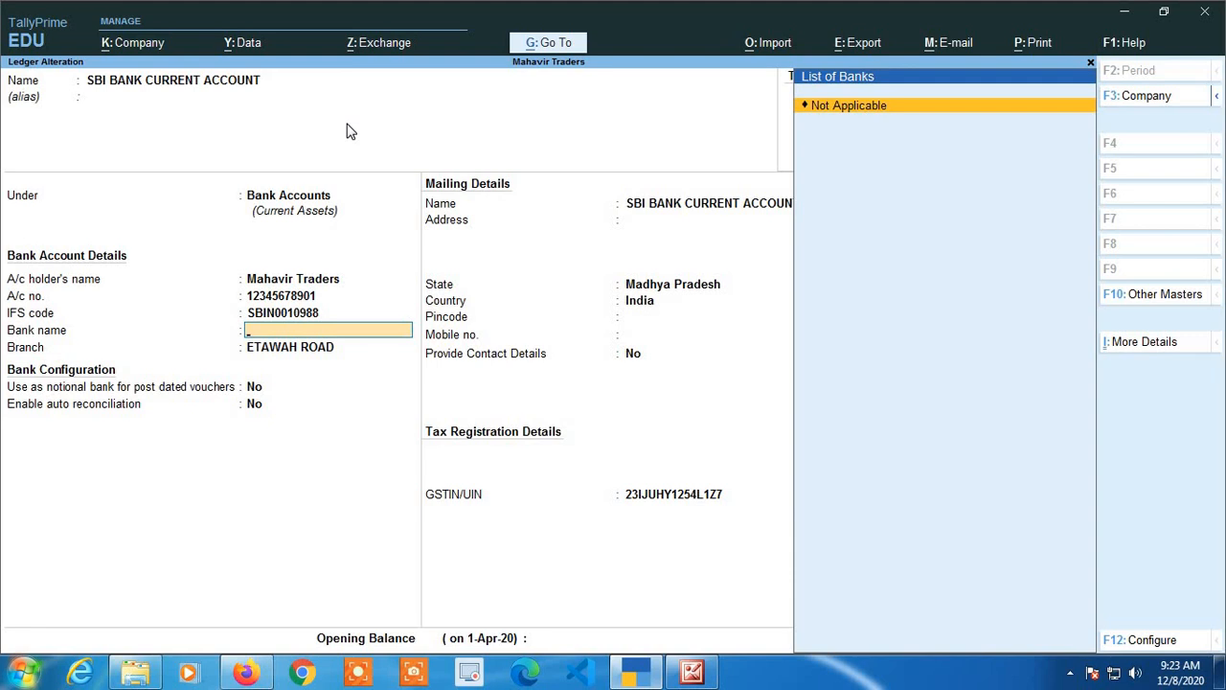
key("Return")
key("Return")
key("Return")
key("Return")
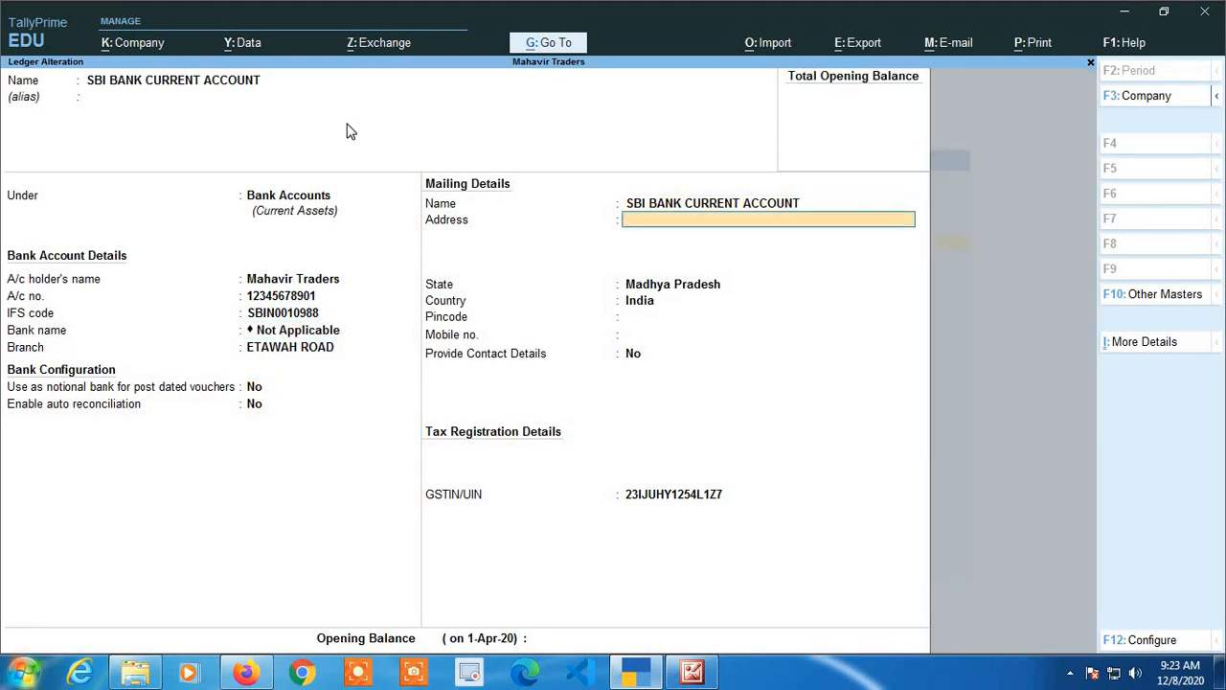
key("Return")
key("Return")
key("Return")
key("Return")
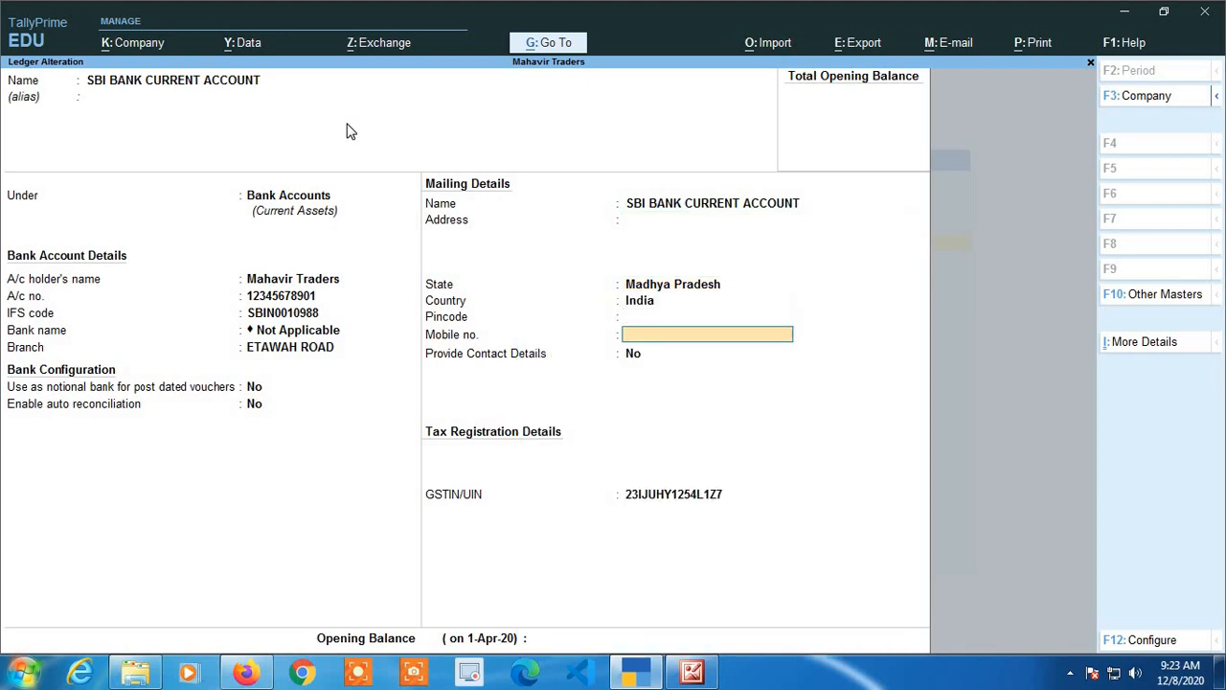
key("Return")
key("Return")
key("Return")
key("Return")
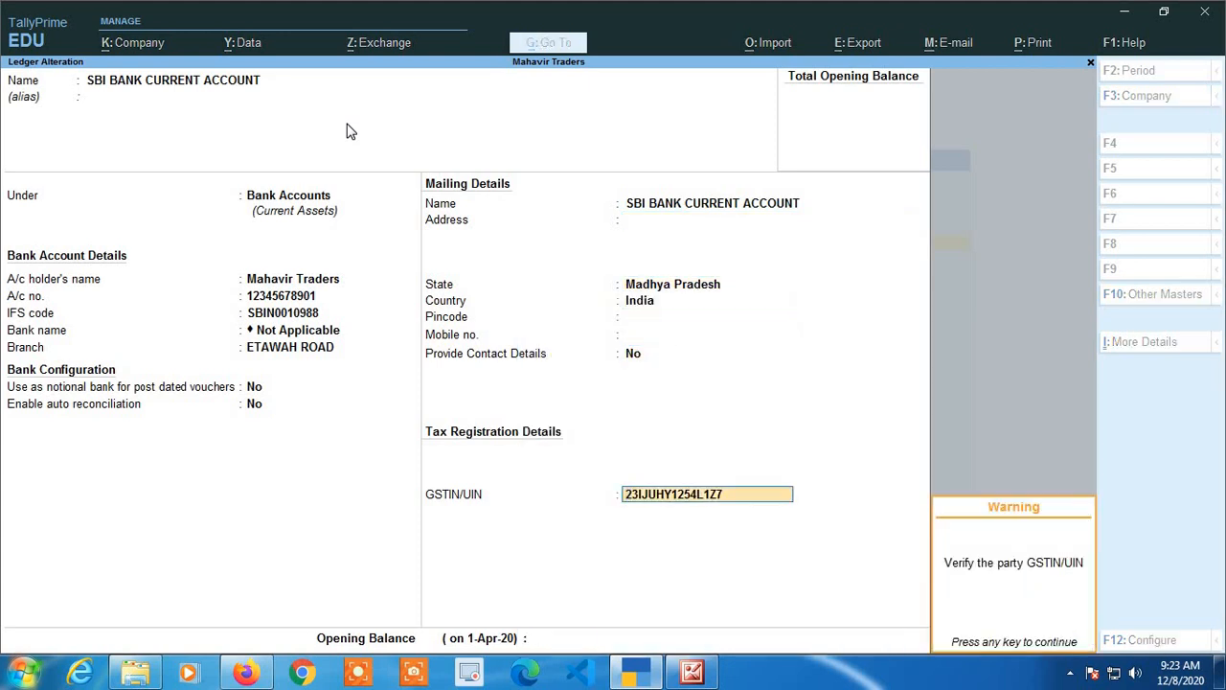
key("Return")
key("Return")
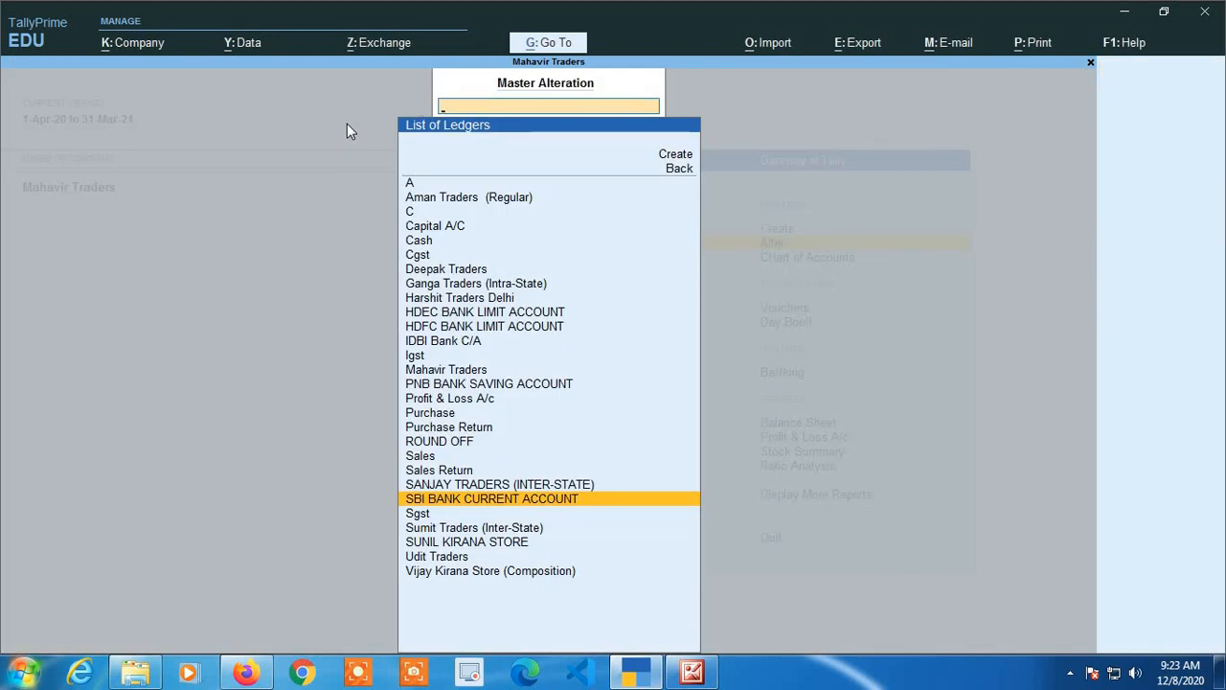
Reopen the SBI BANK CURRENT ACCOUNT ledger and try to delete it.
key("Escape")
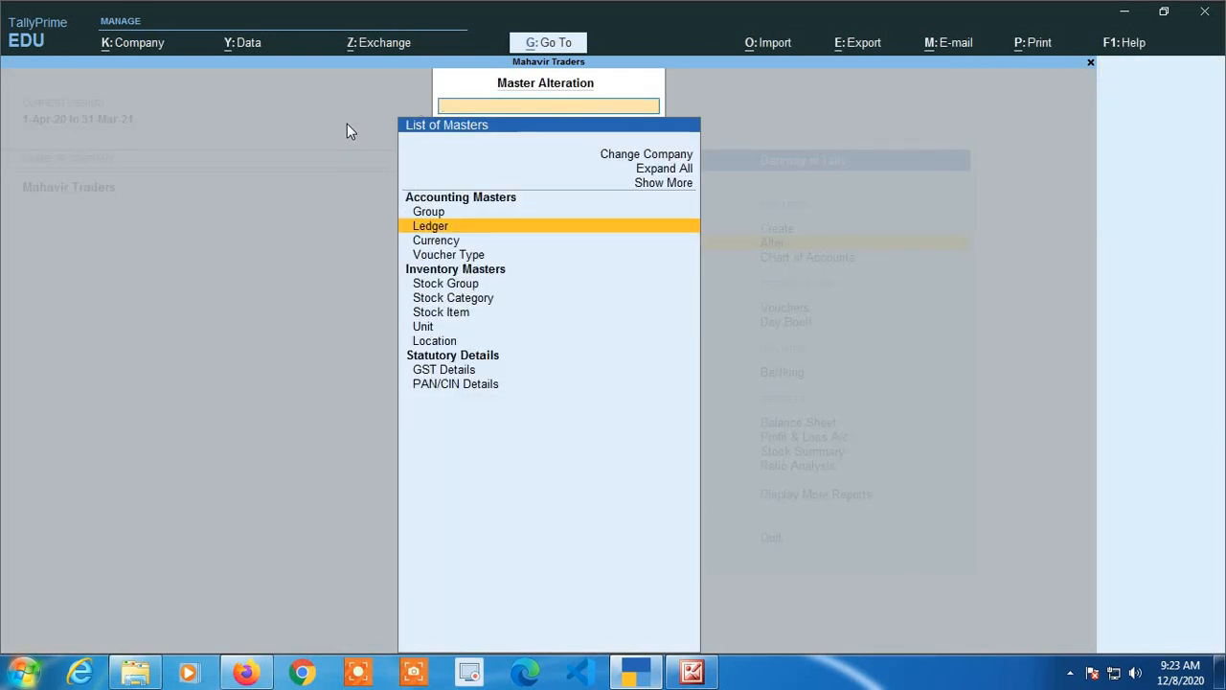
key("Return")
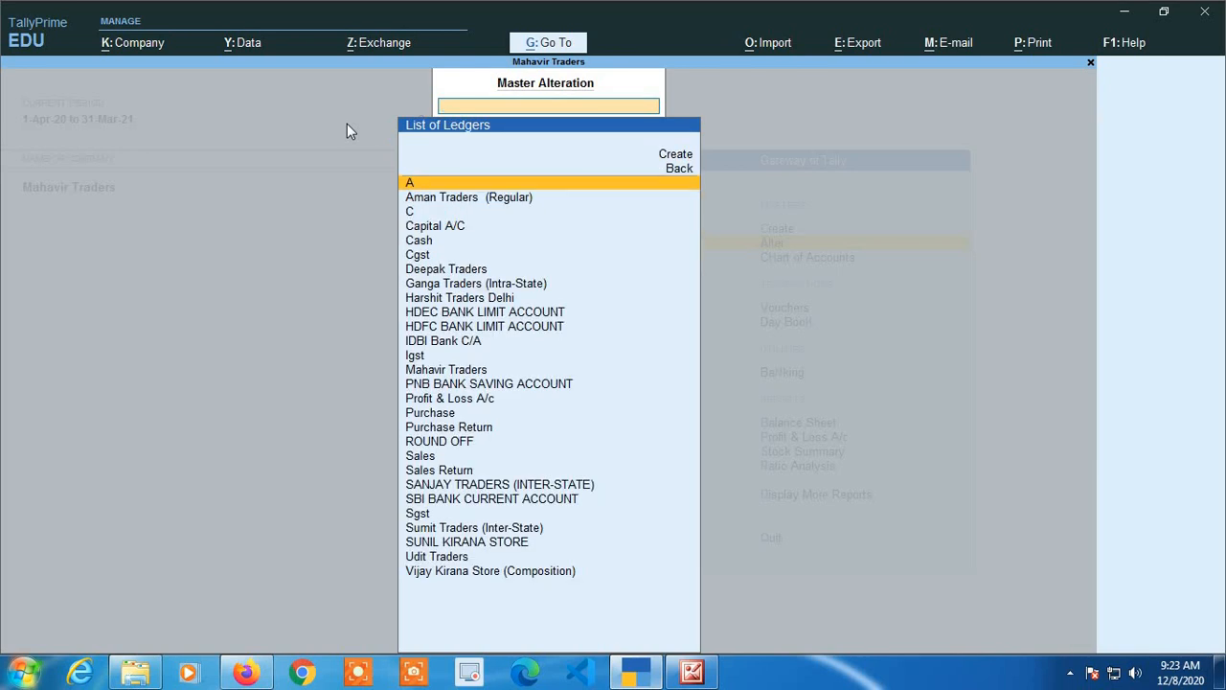
type("sbi")
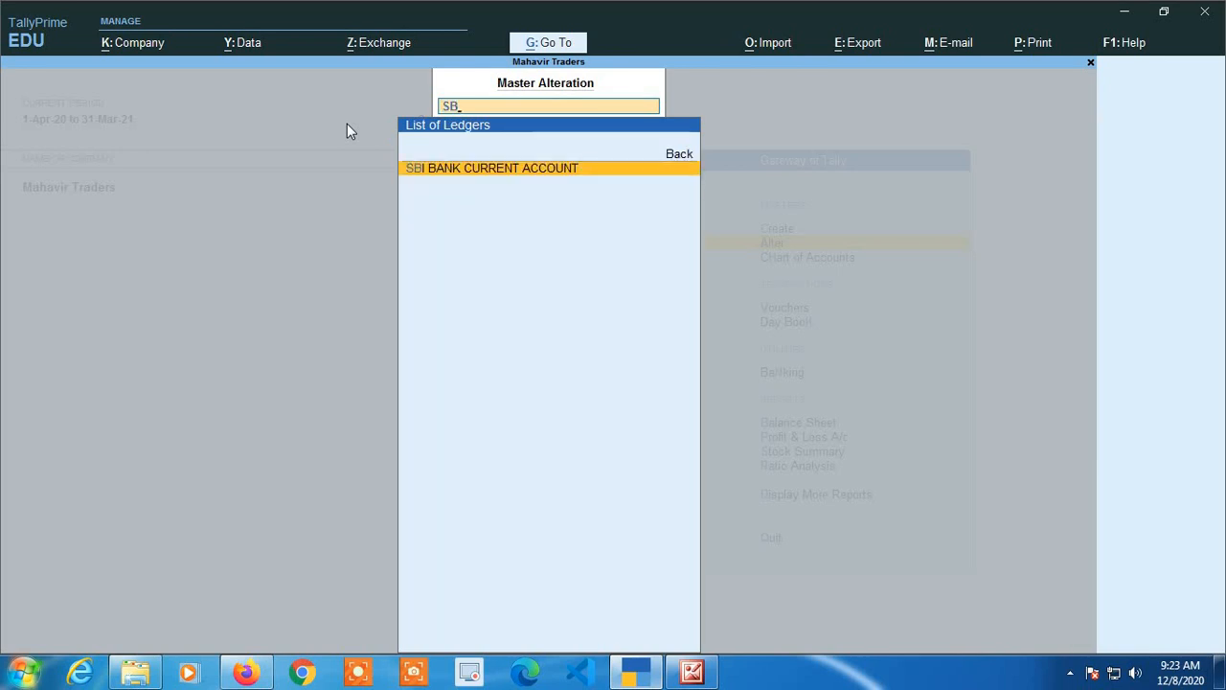
key("Return")
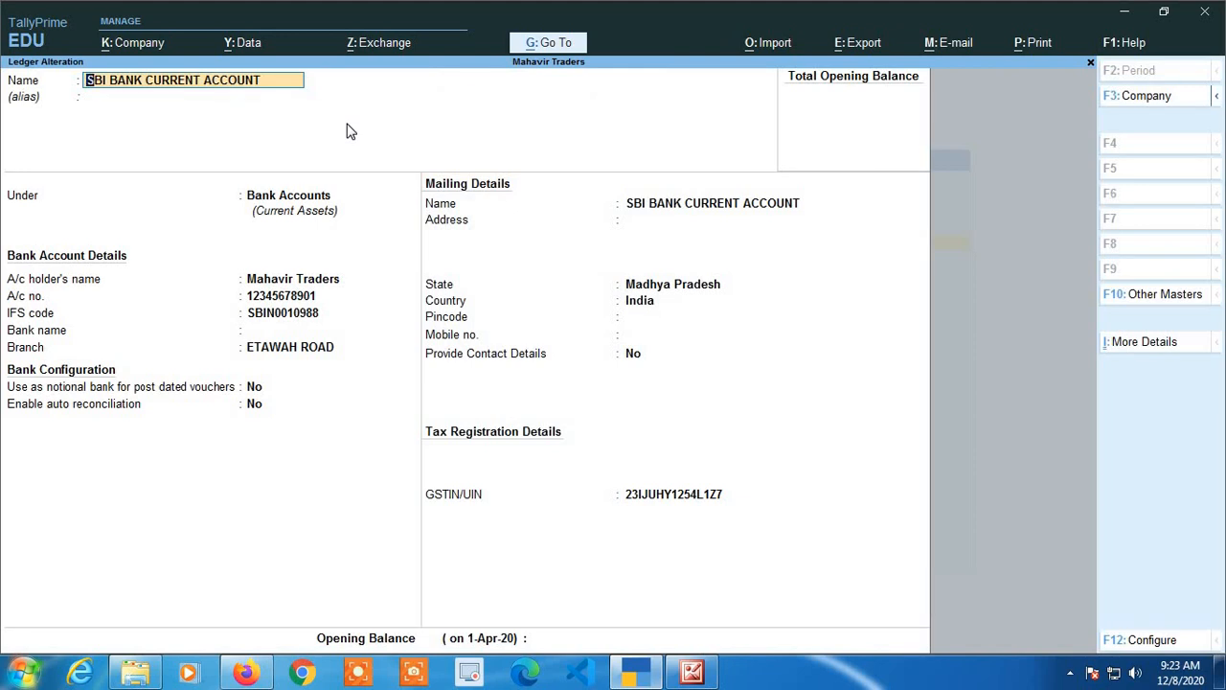
key("alt")
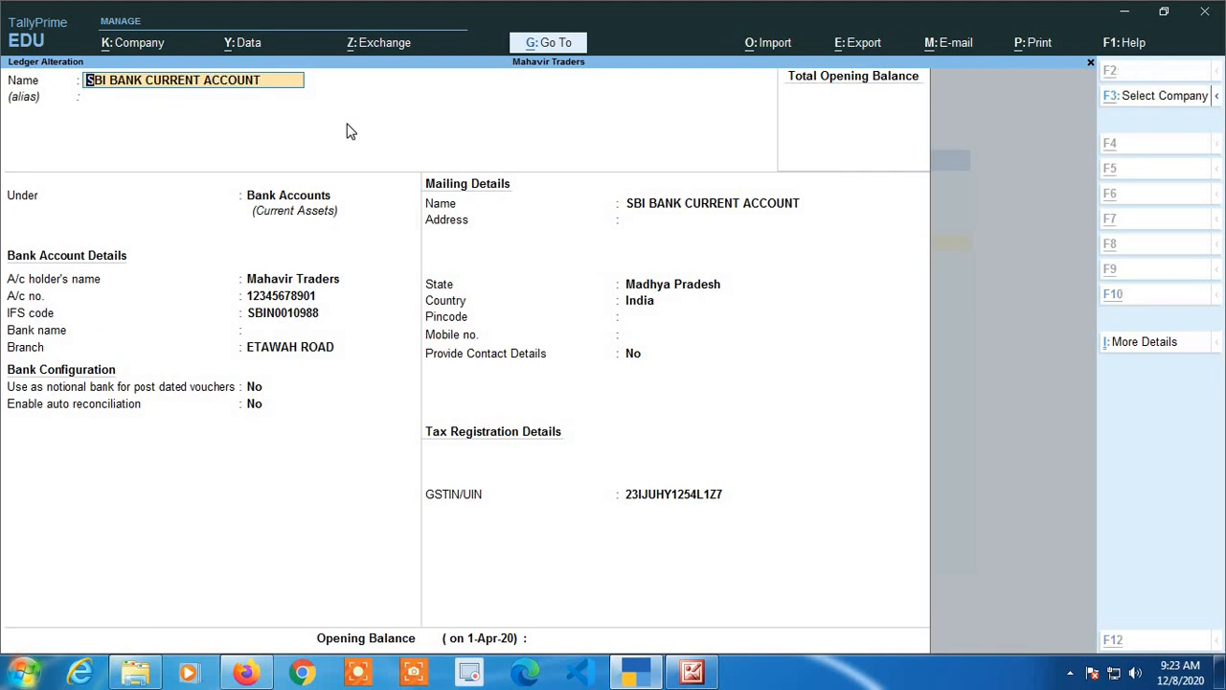
key("alt+d")
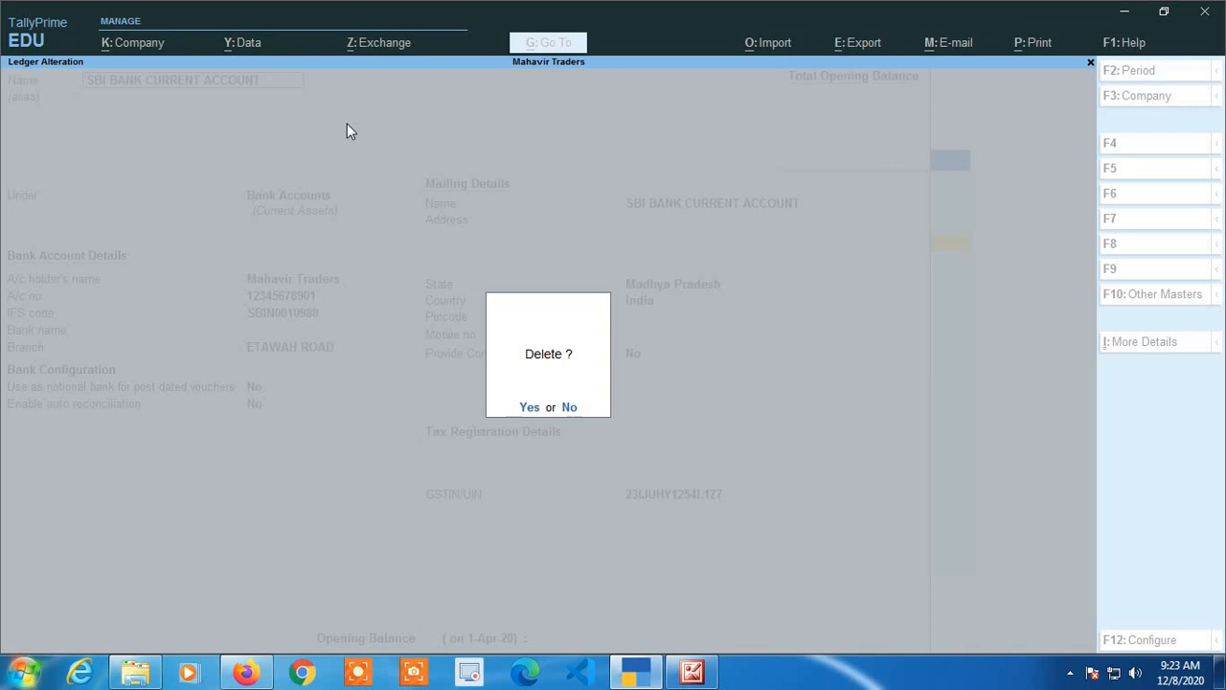
Decline the deletion and leave ledger alteration for the Gateway of Tally.
key("Escape")
key("Escape")
key("Escape")
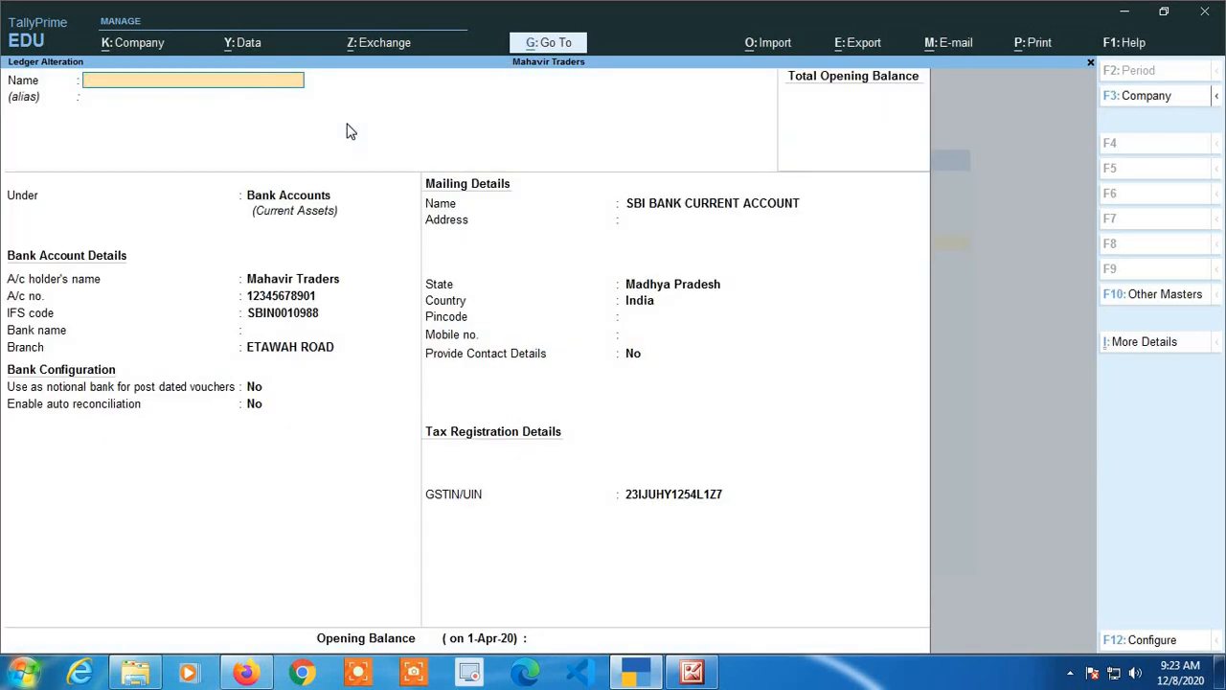
key("Return")
key("Escape")
key("Escape")
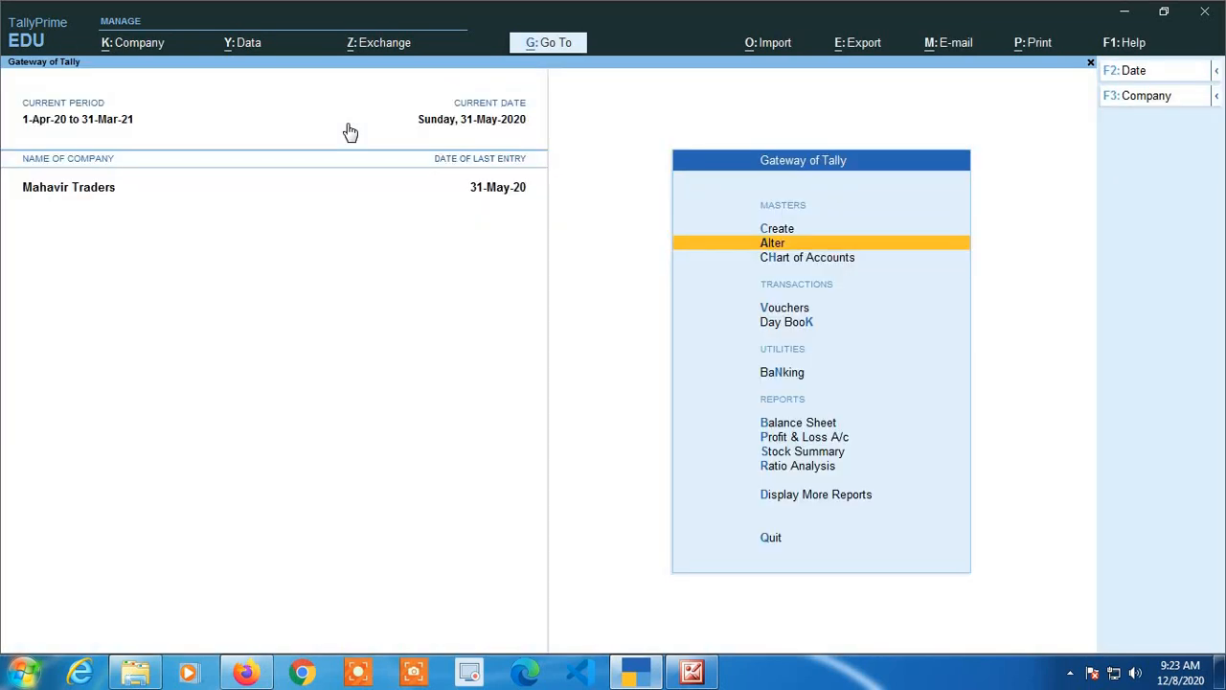